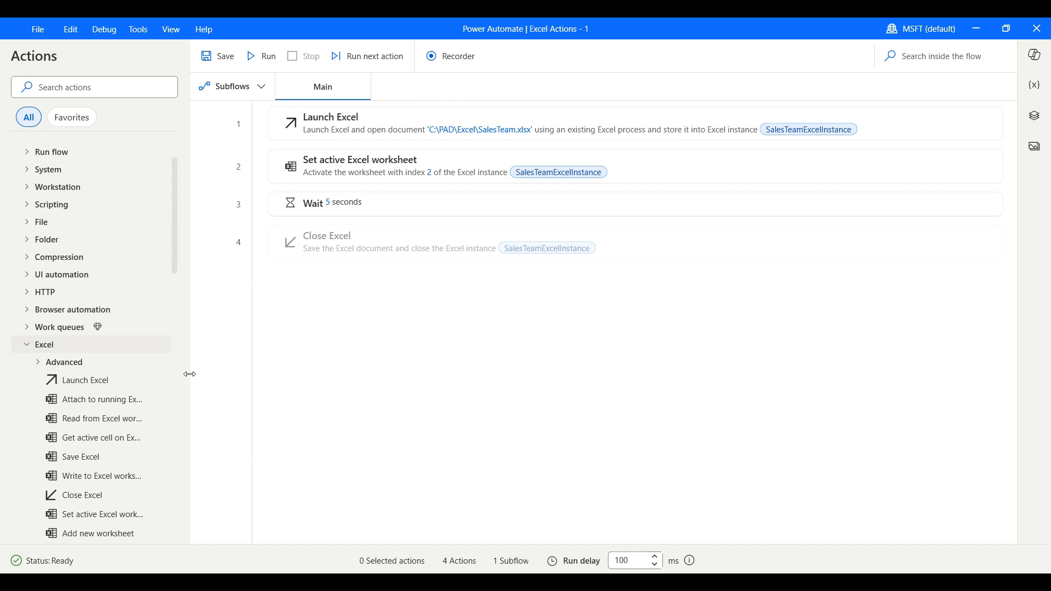
- Add a Get active cell on Excel worksheet action to the flow between Wait and Close Excel
drag(190, 374, 191, 375)
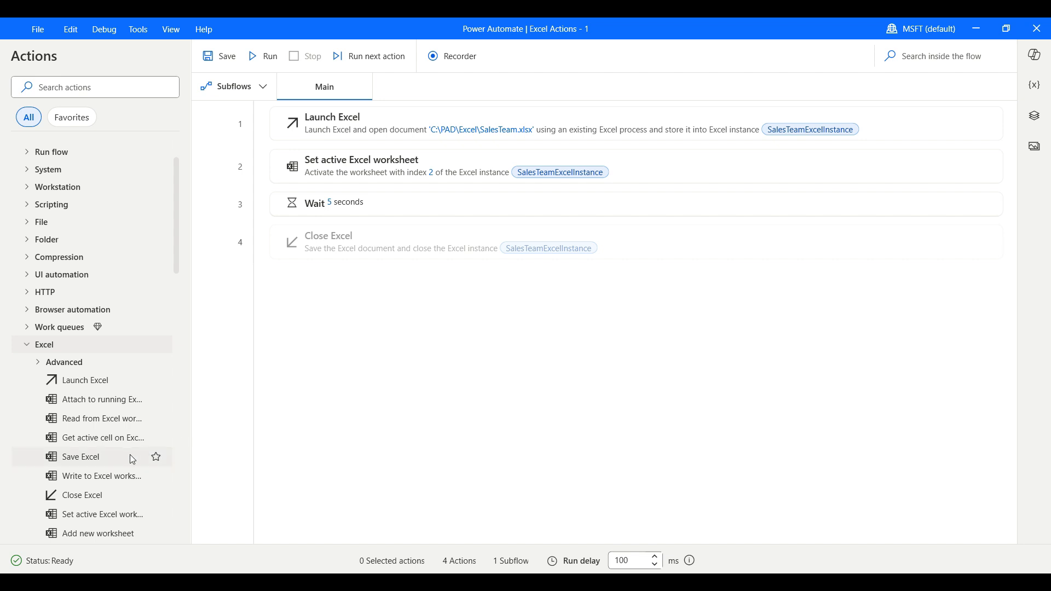
drag(117, 442, 378, 225)
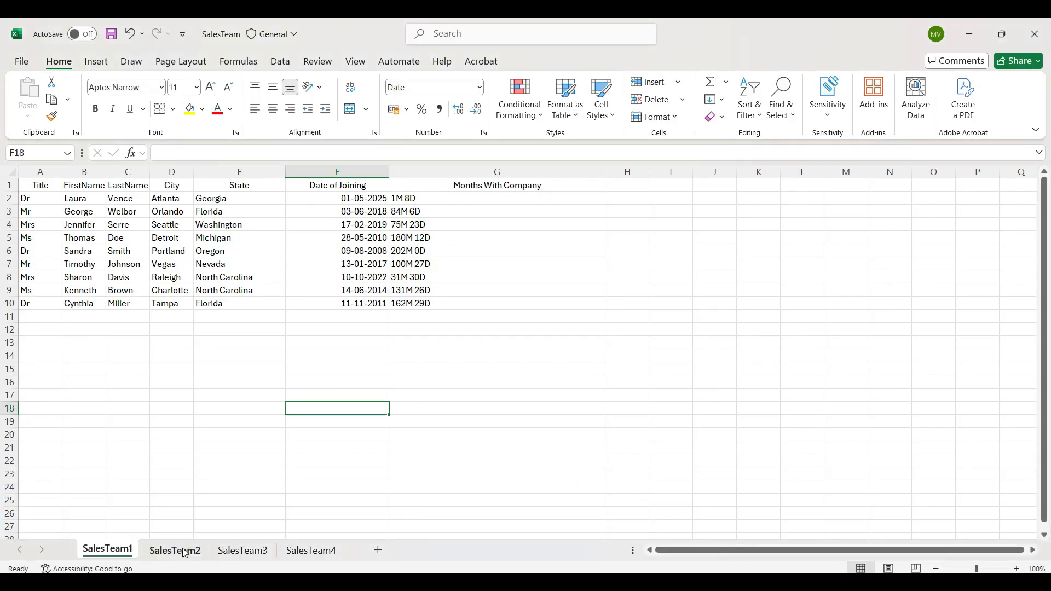
- In the SalesTeam workbook in Excel, examine the SalesTeam2 sheet and how the active cell changes with different selections such as G5 and C10
click(185, 553)
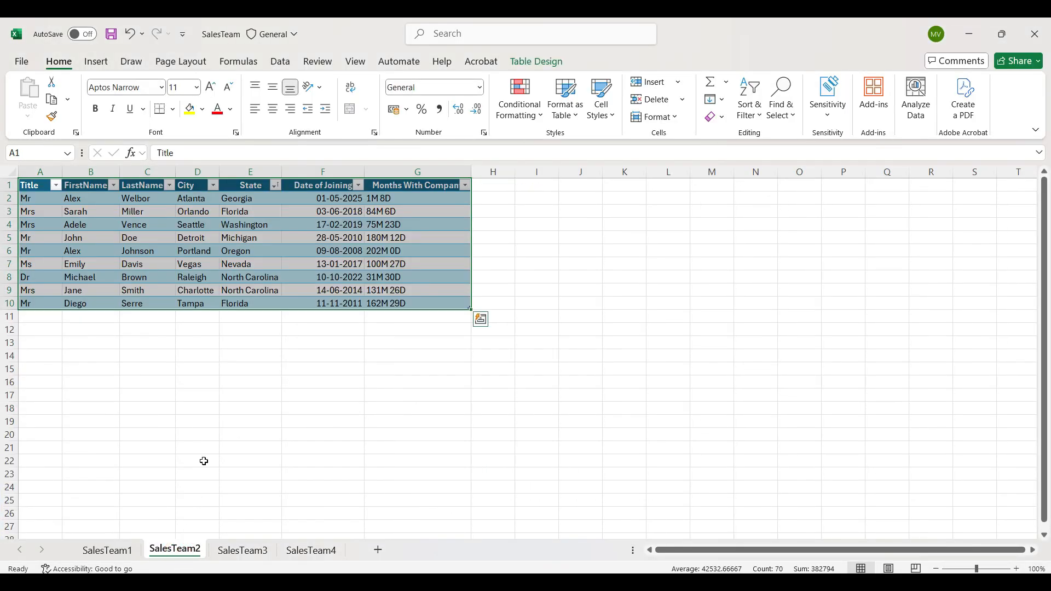
click(205, 410)
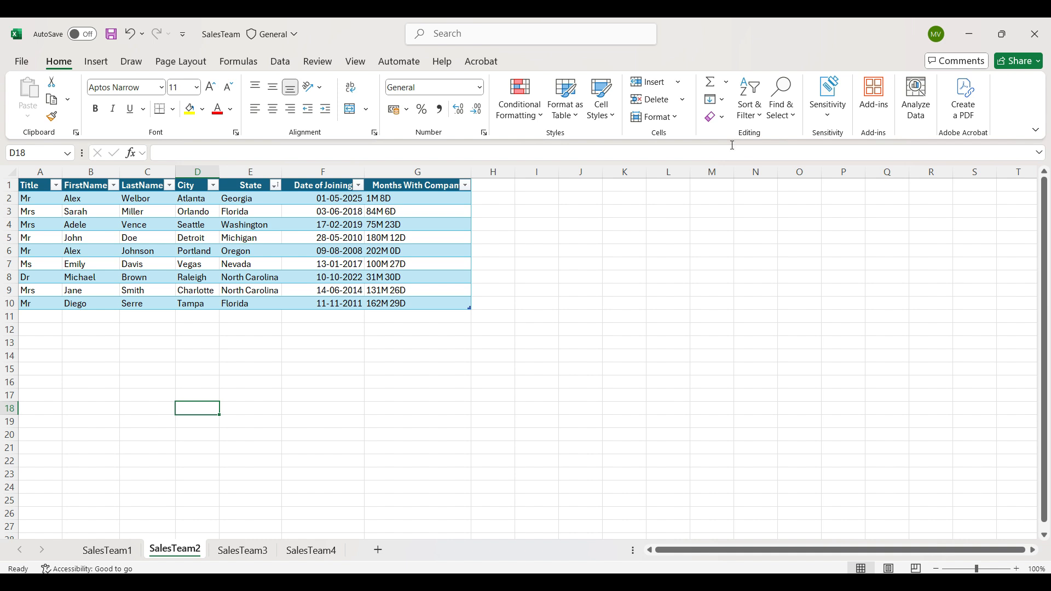
click(500, 352)
click(532, 259)
click(553, 367)
click(319, 371)
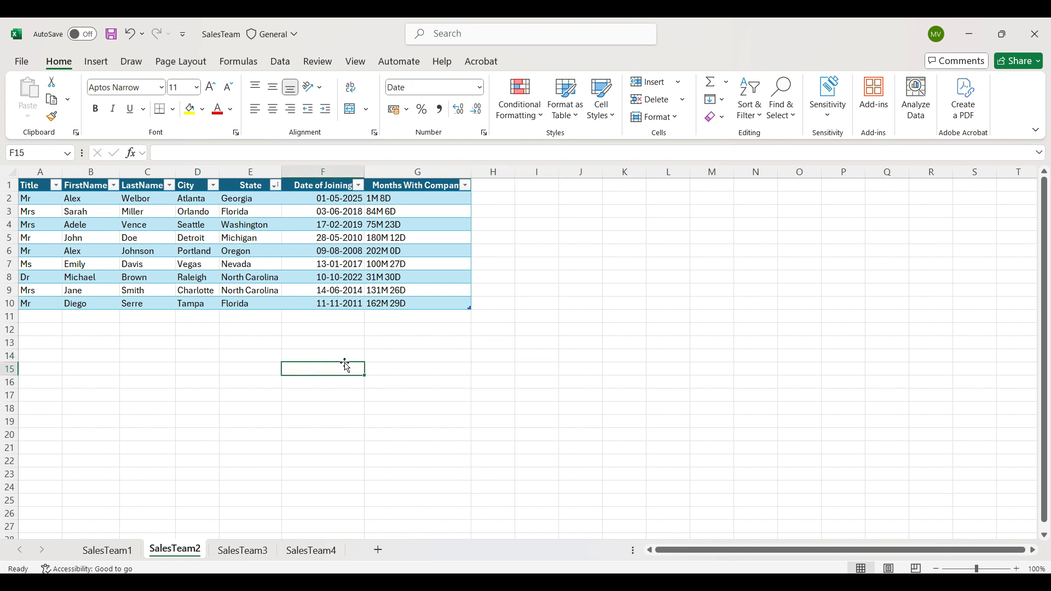
click(408, 243)
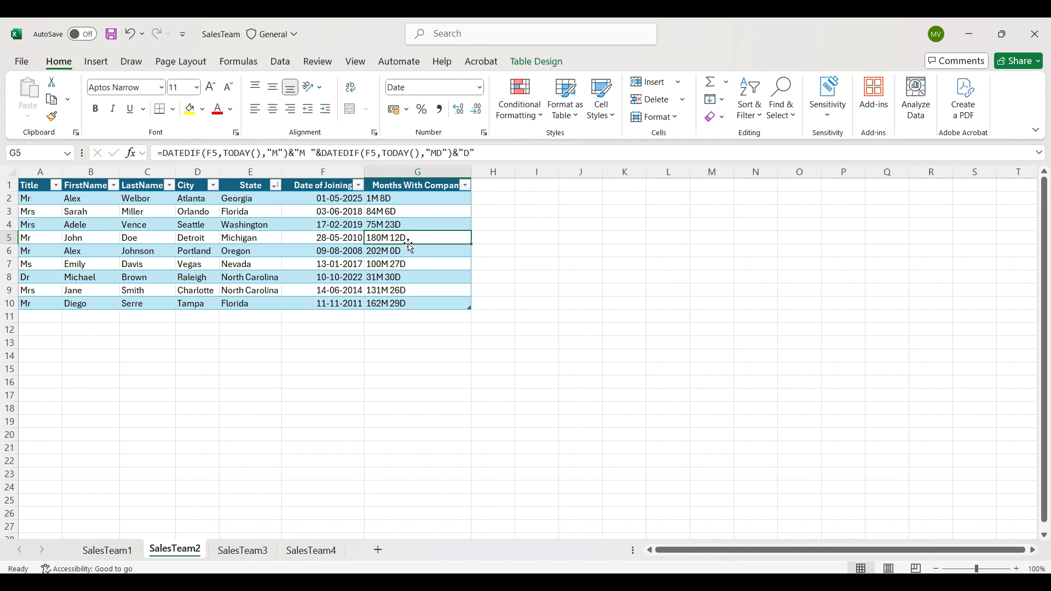
click(138, 307)
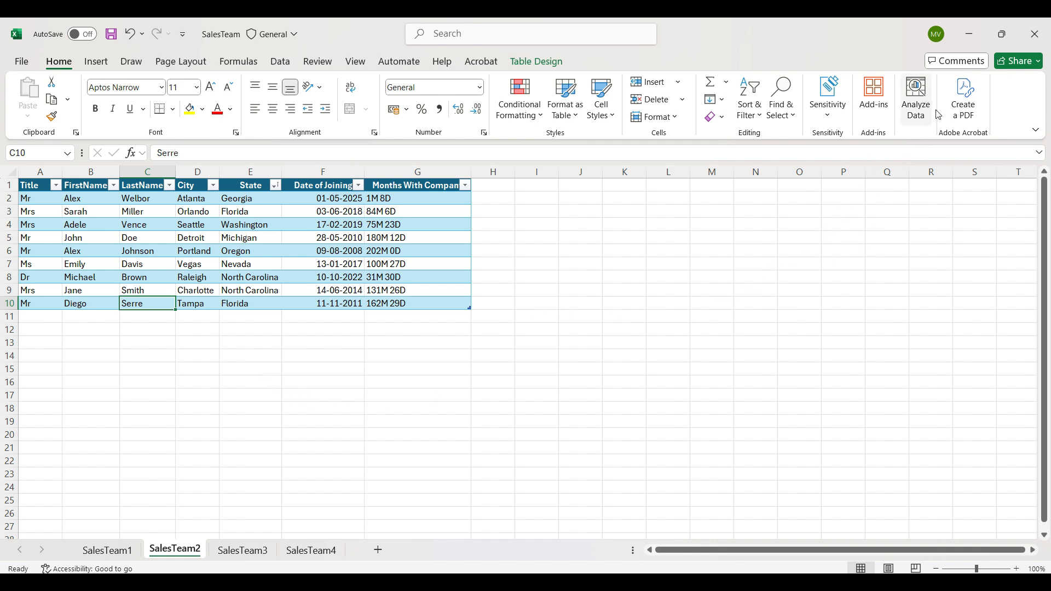
click(968, 40)
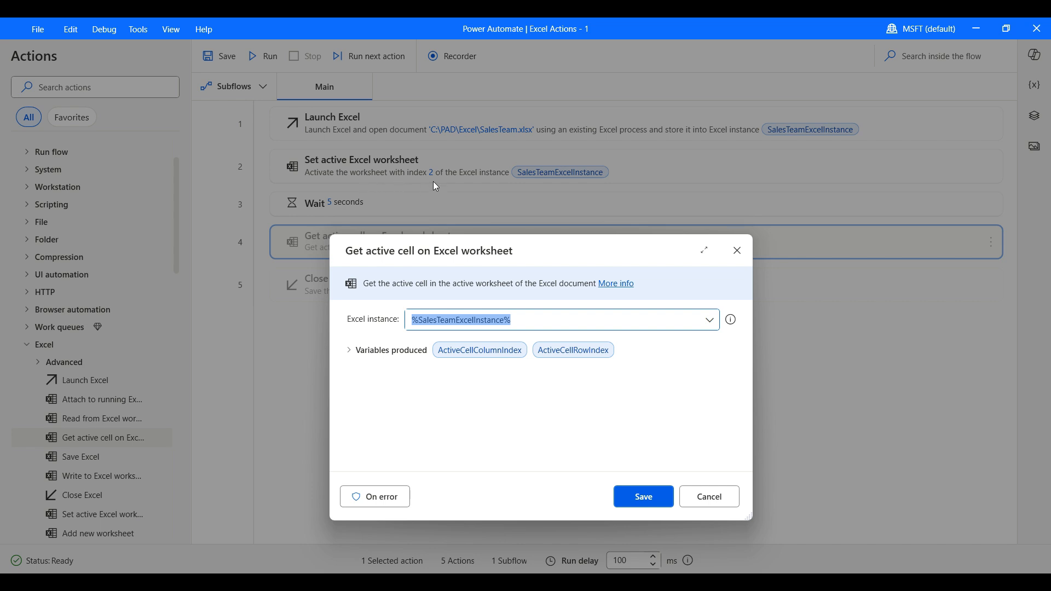
- Check the SalesTeam2 sheet in Excel and save the Get active cell action in Power Automate with %SalesTeamExcelInstance% as its Excel instance
click(439, 582)
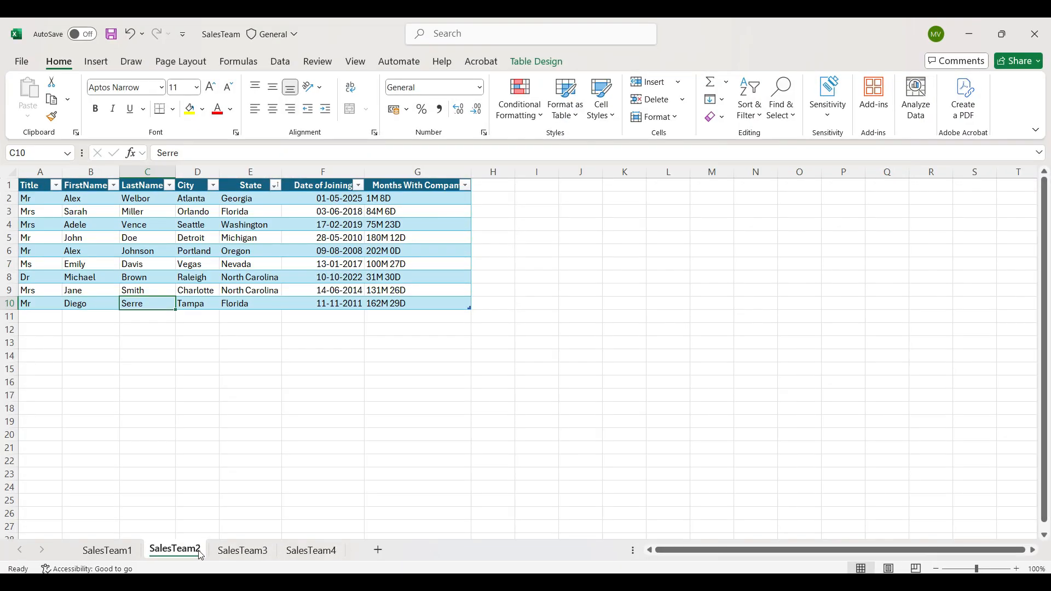
click(969, 34)
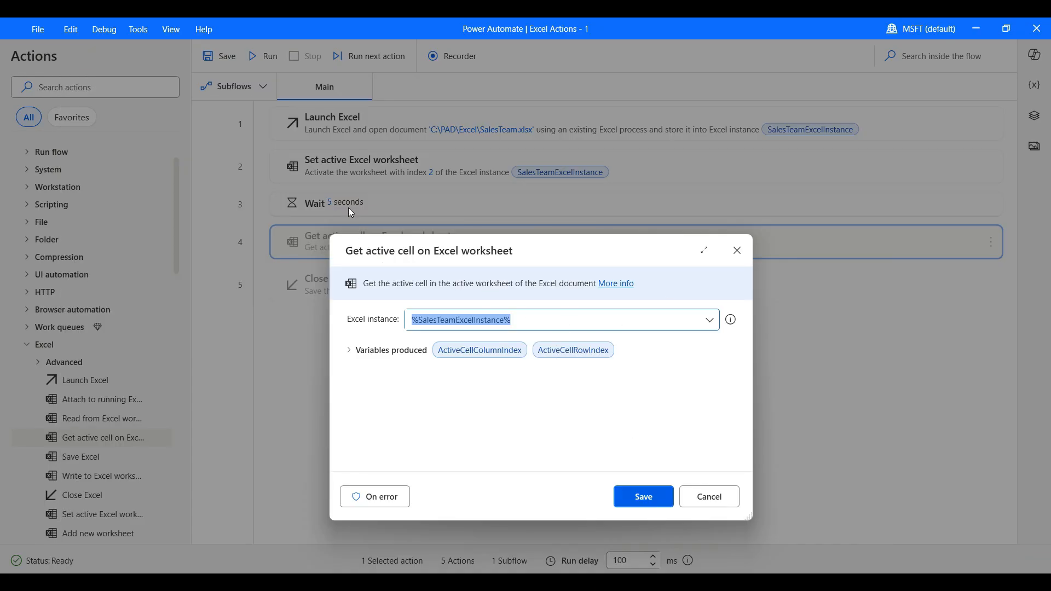
drag(457, 261, 375, 296)
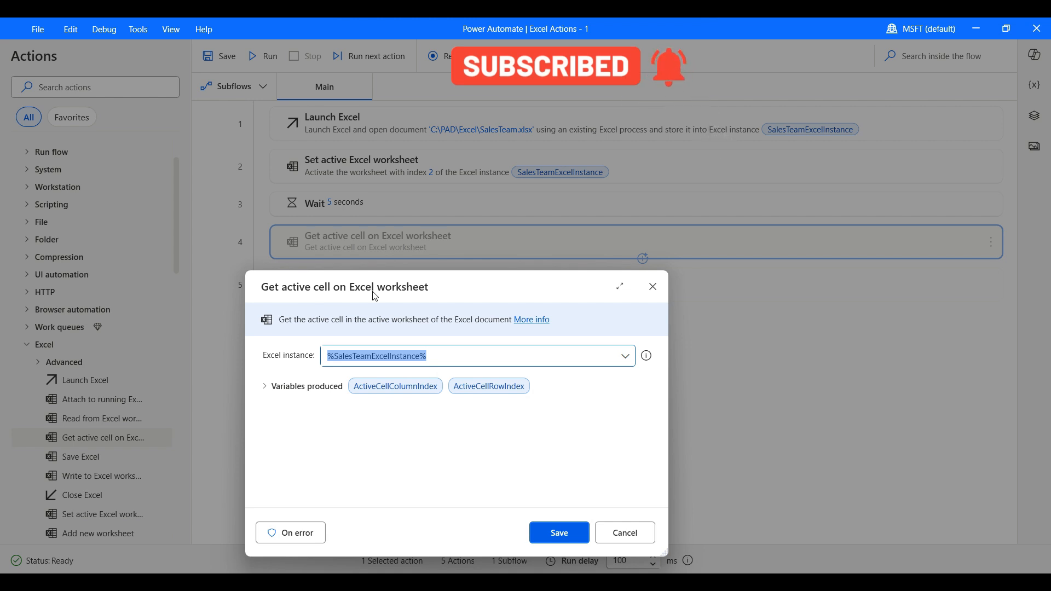
drag(375, 296, 376, 294)
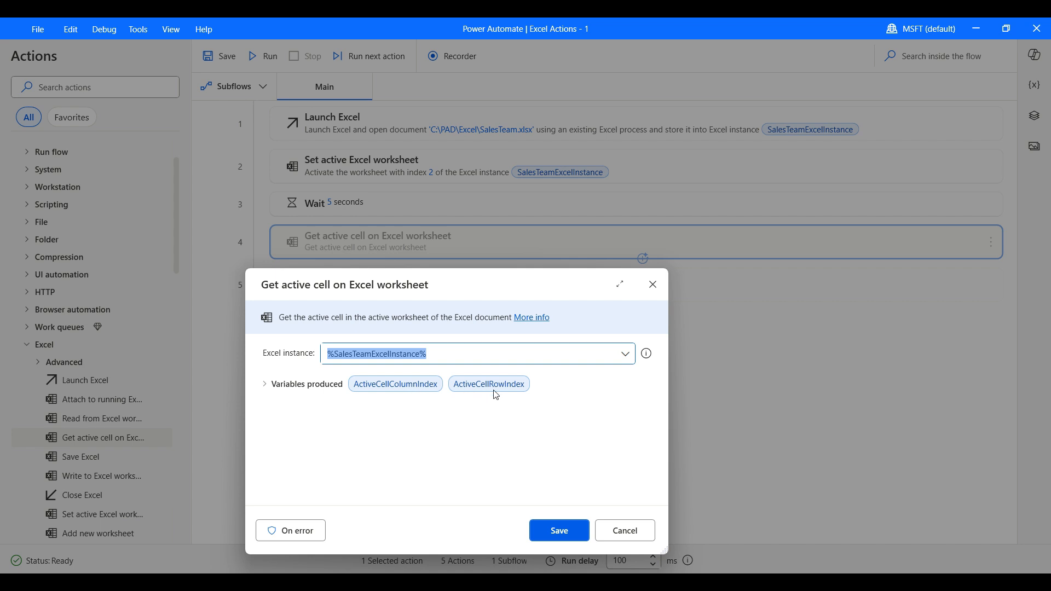
click(553, 526)
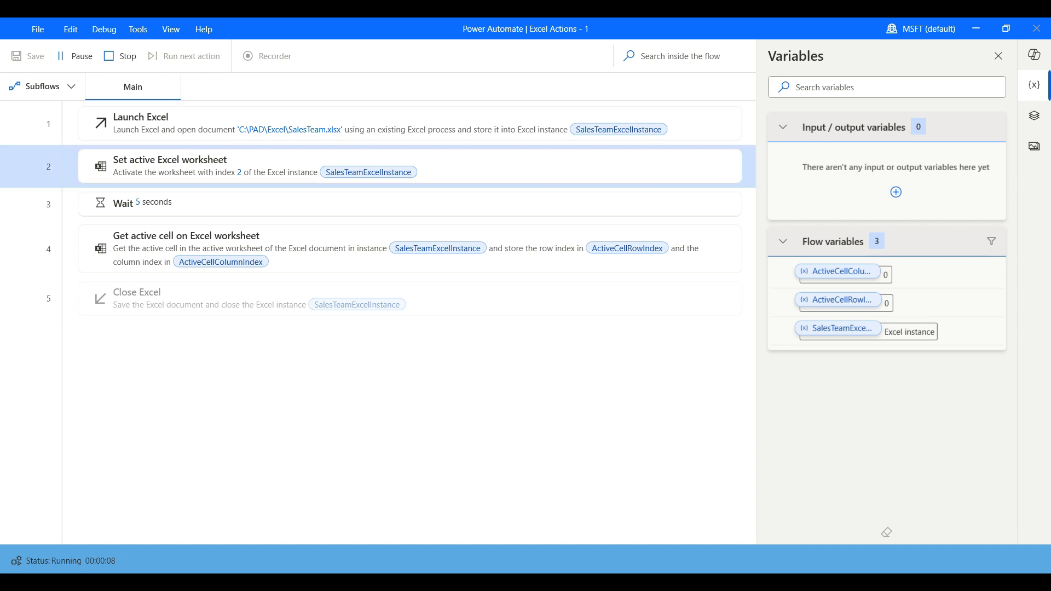
- Make G5 the active cell on Excel's SalesTeam2 sheet while the flow runs, and compare it with the flow's active cell variables
key(alt+Tab)
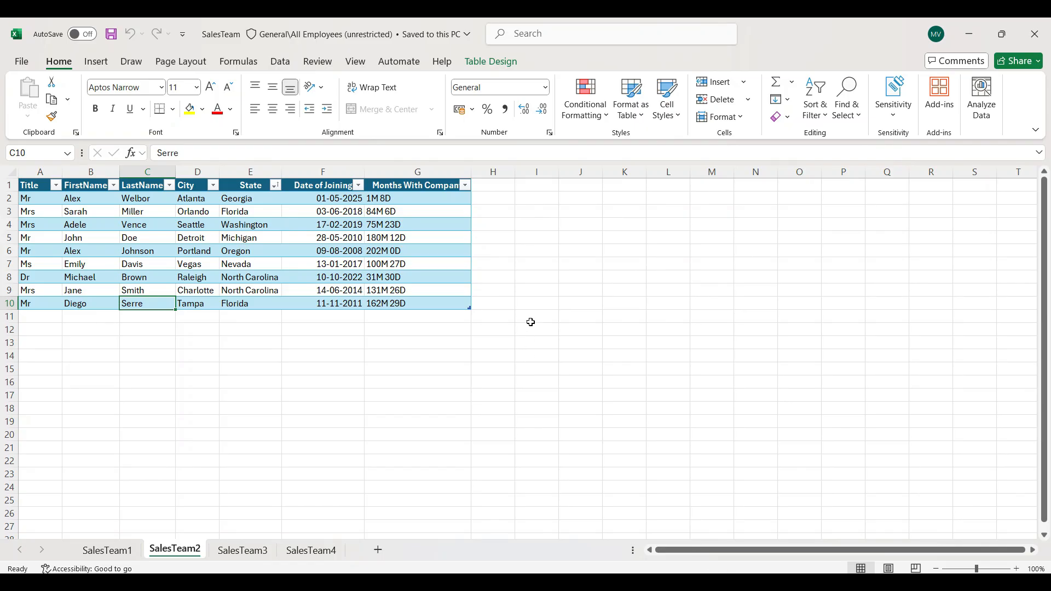
click(418, 233)
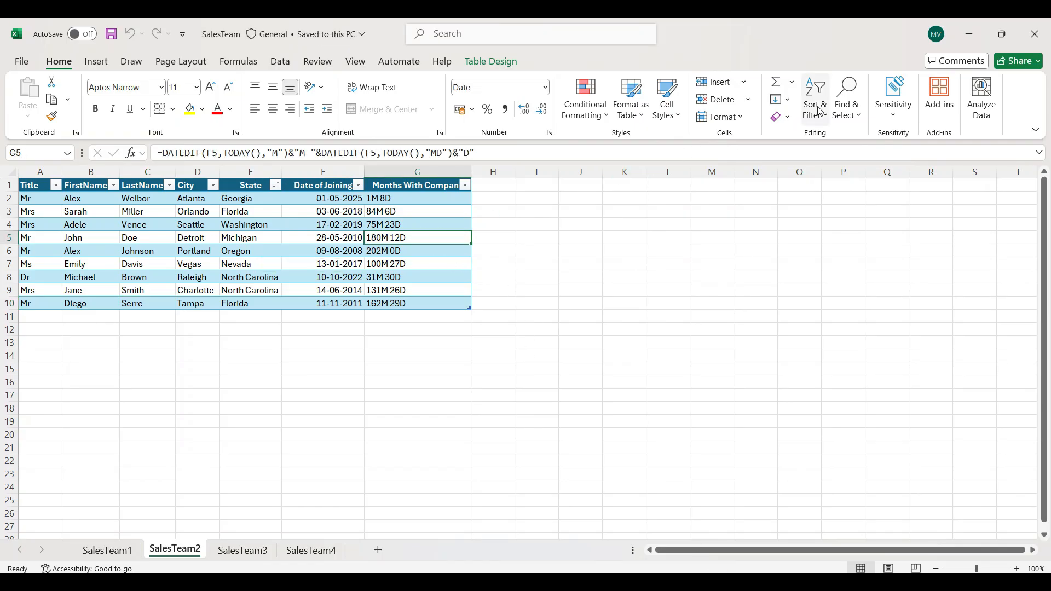
click(969, 34)
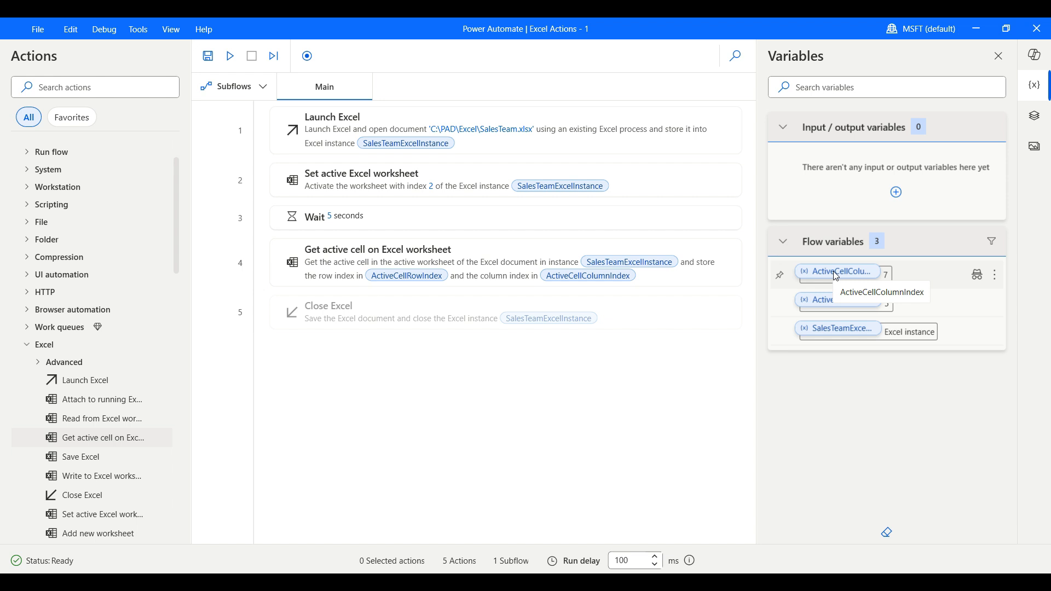
click(634, 582)
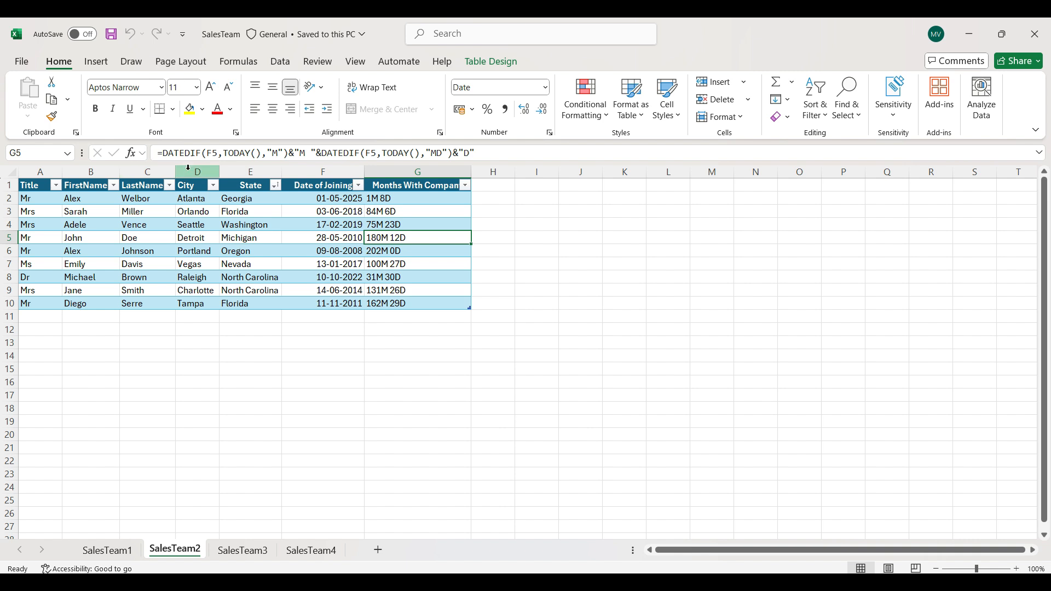
click(969, 34)
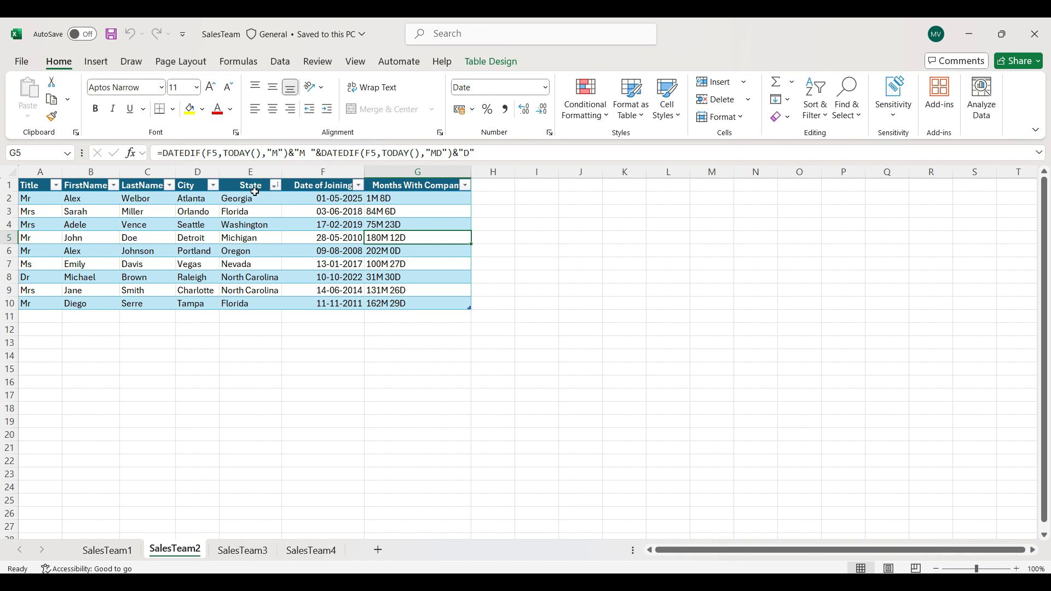
- Select the table range A1:G10 on the SalesTeam2 sheet and check the table's name in its design properties
click(282, 338)
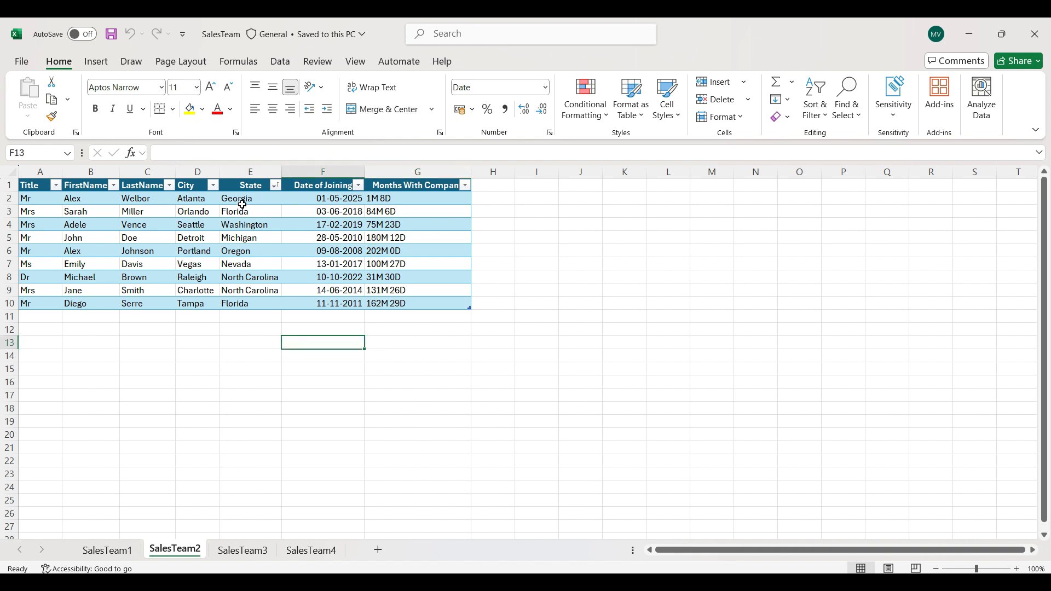
drag(28, 186, 421, 302)
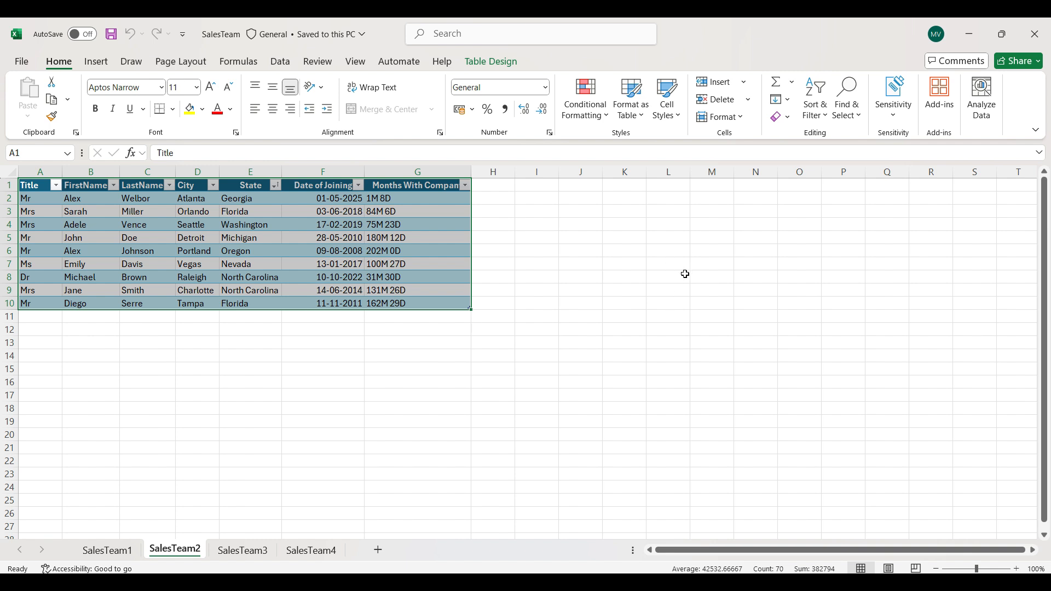
click(491, 61)
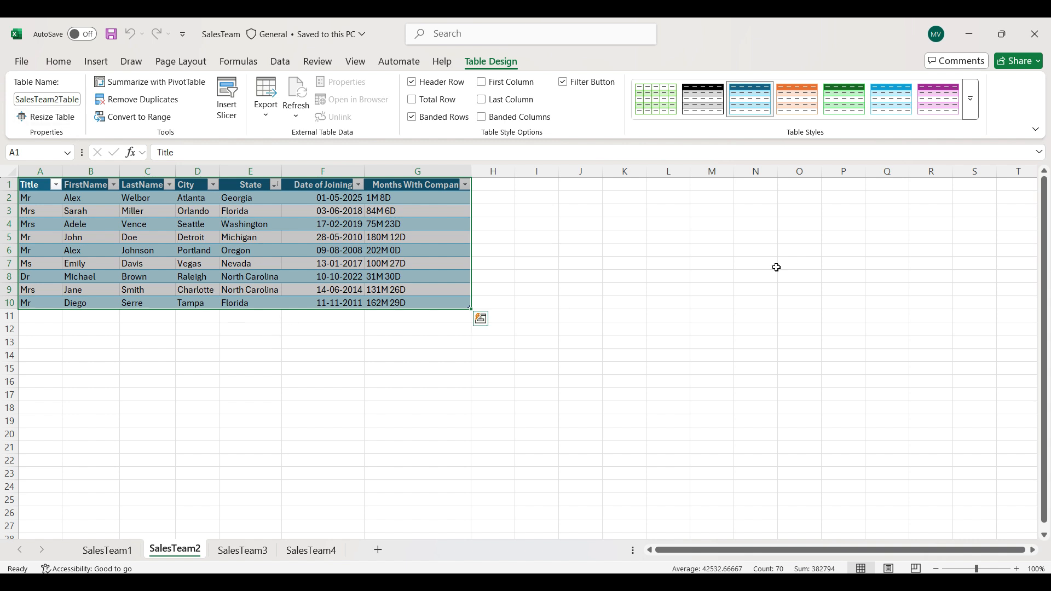
click(968, 35)
- Add a Sort cells in Excel worksheet action to the Power Automate flow between Get active cell and Close Excel
scroll(143, 336, down, 5)
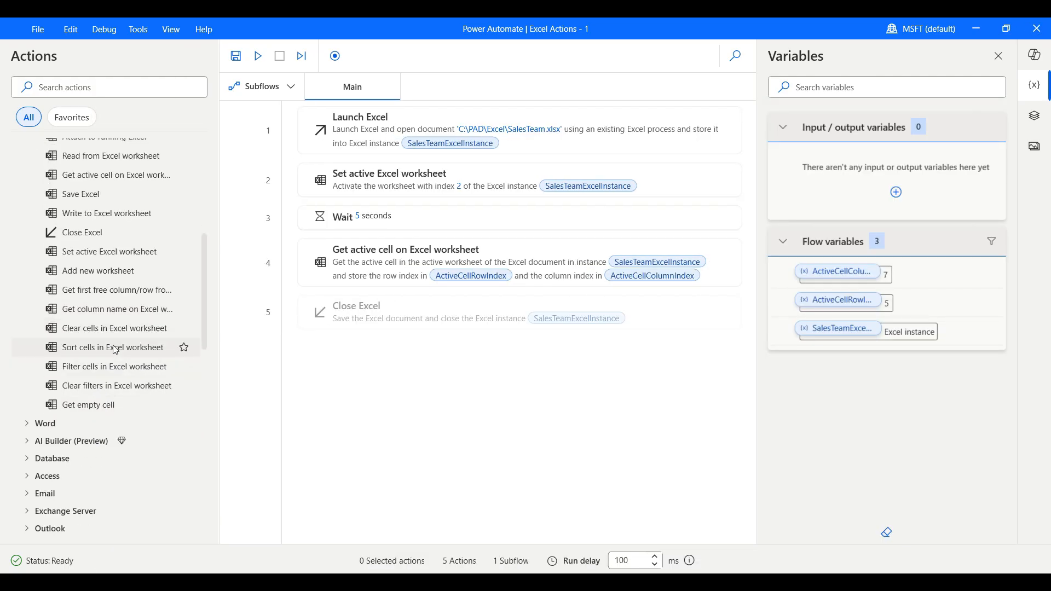
drag(115, 351, 354, 288)
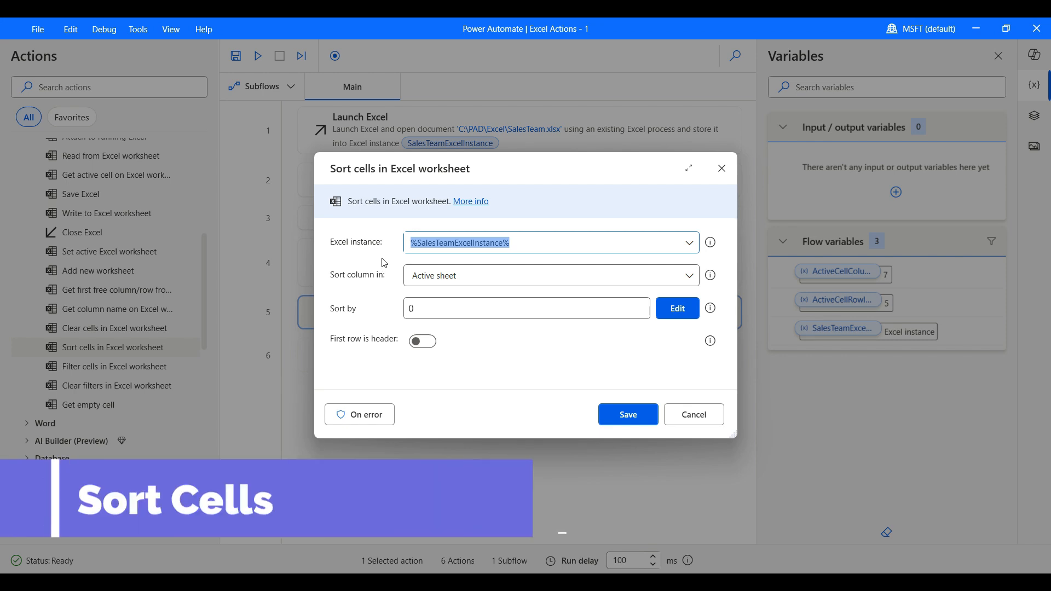
drag(476, 156, 440, 161)
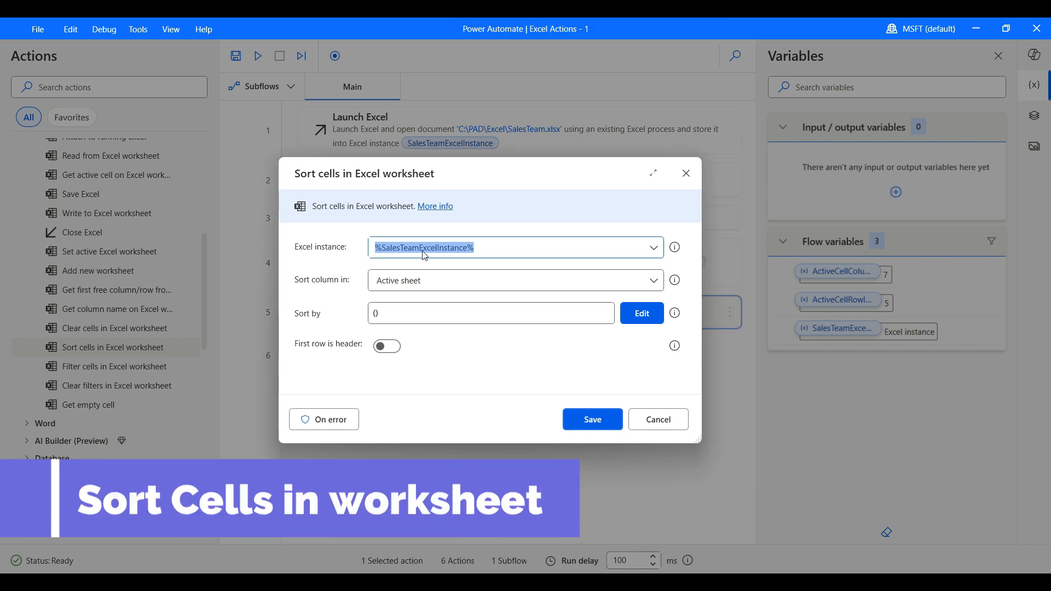
- Set the sort action to sort columns in a Table and enter SalesTeam2Table as the table name
click(435, 285)
click(435, 285)
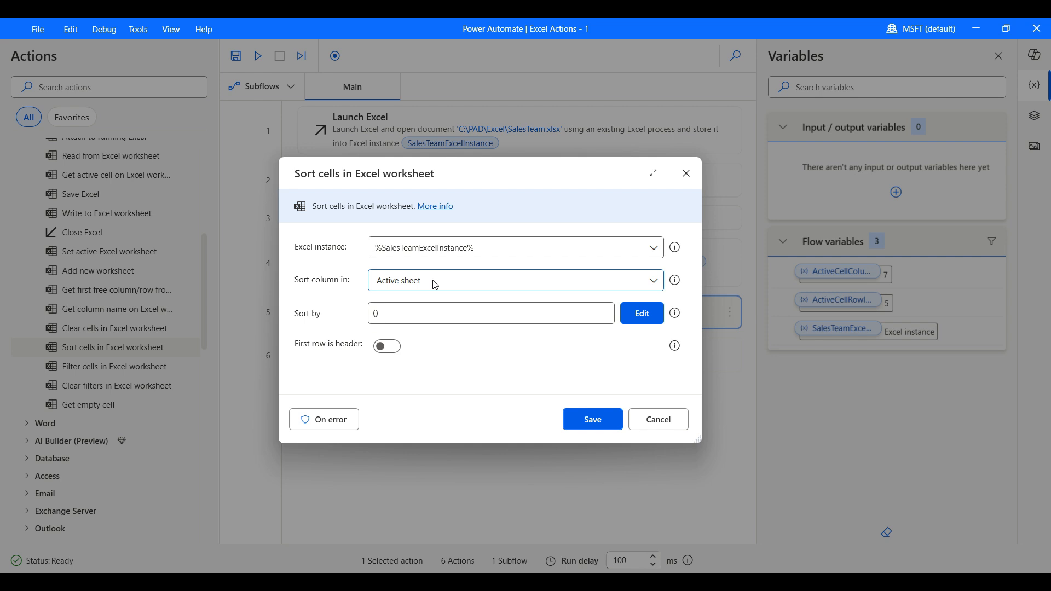
click(435, 286)
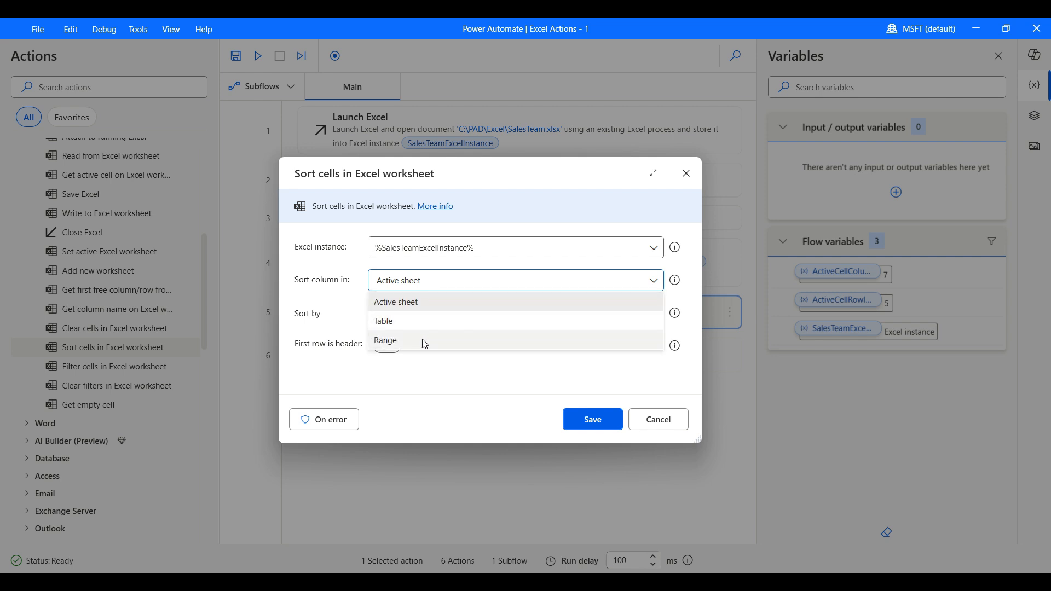
click(421, 324)
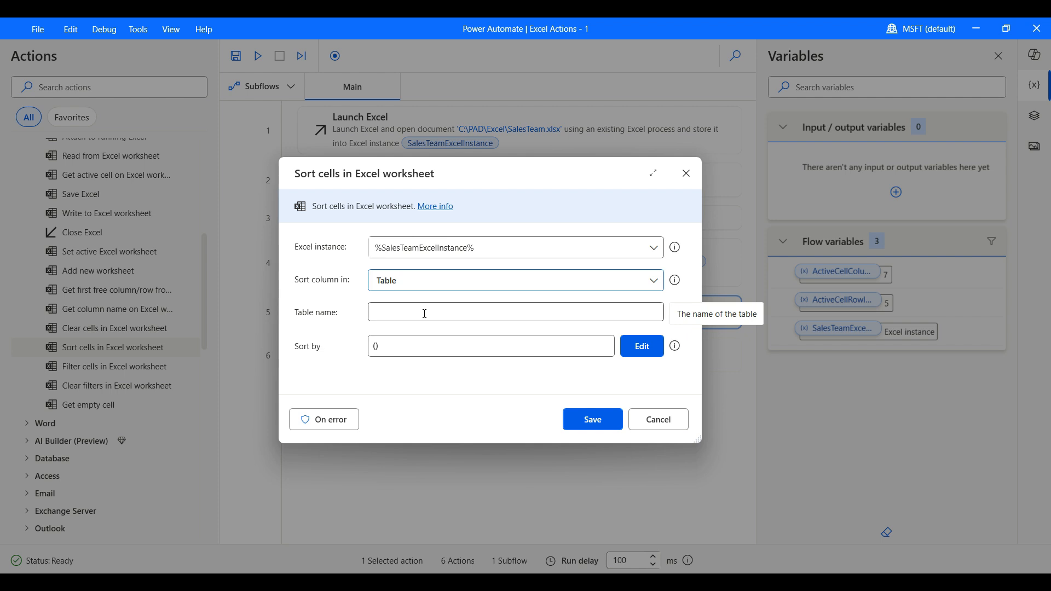
click(425, 313)
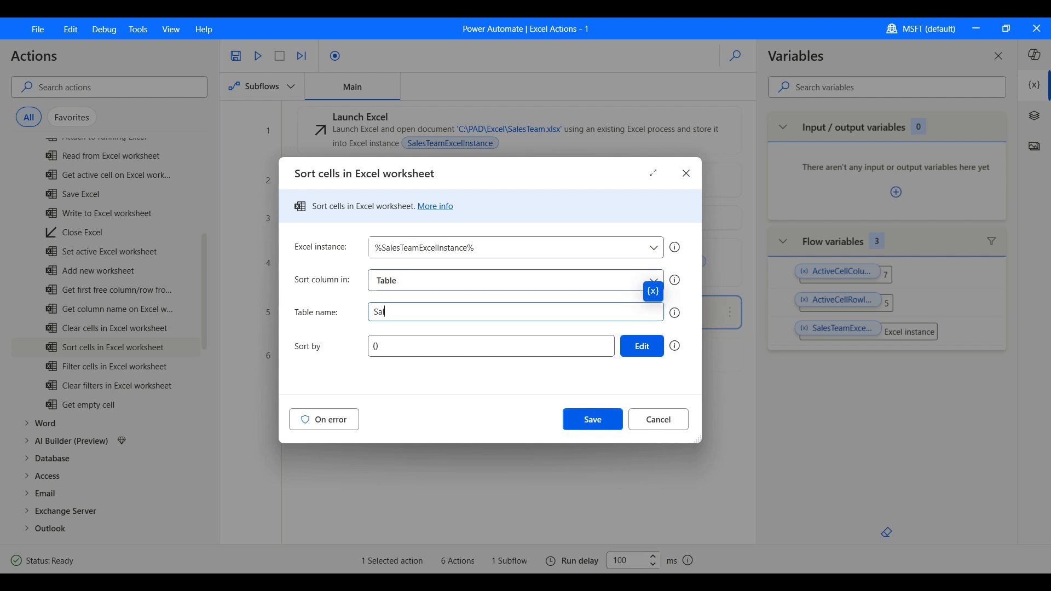
text(SalesTeam2Table)
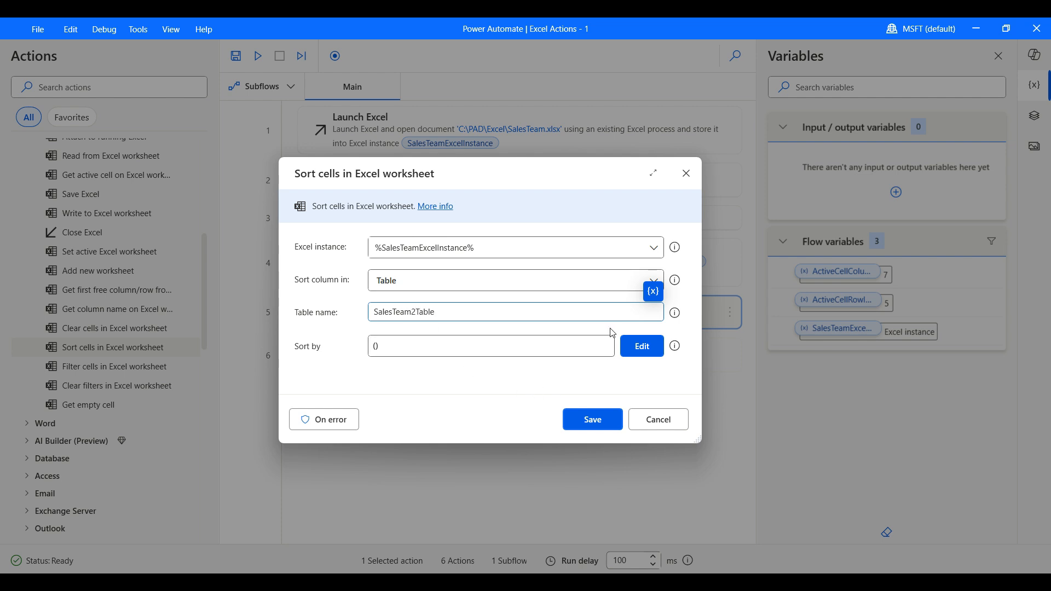
- Add a sort rule to the Sort cells action and open its column for entry
click(640, 352)
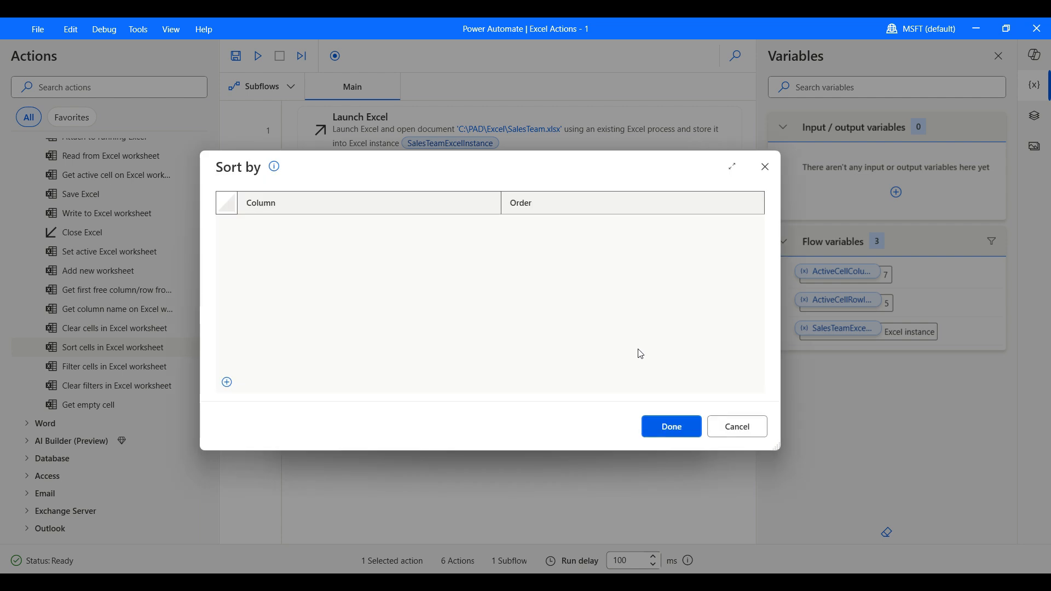
click(227, 382)
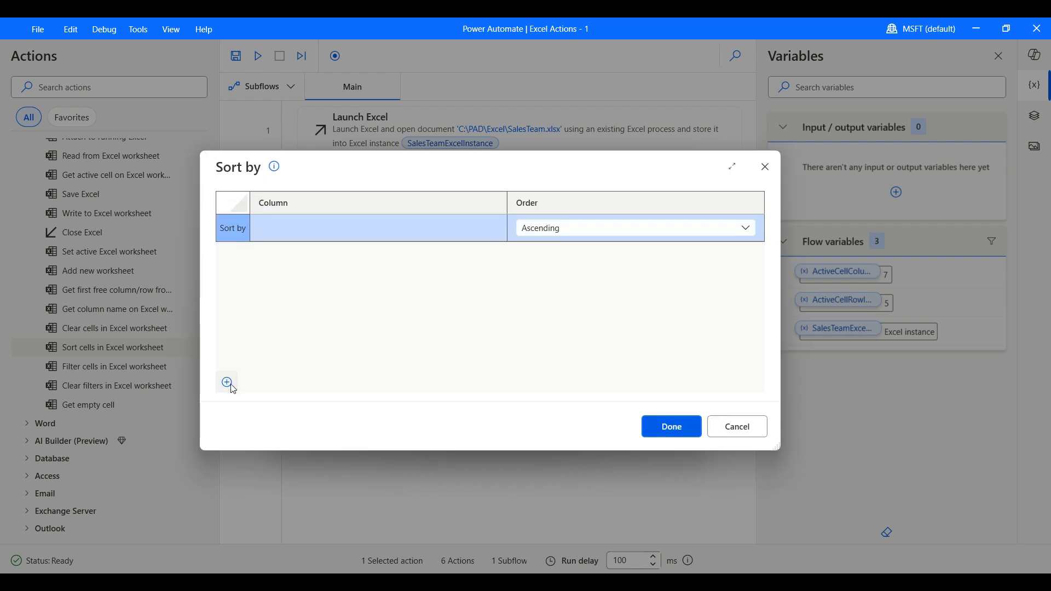
click(322, 227)
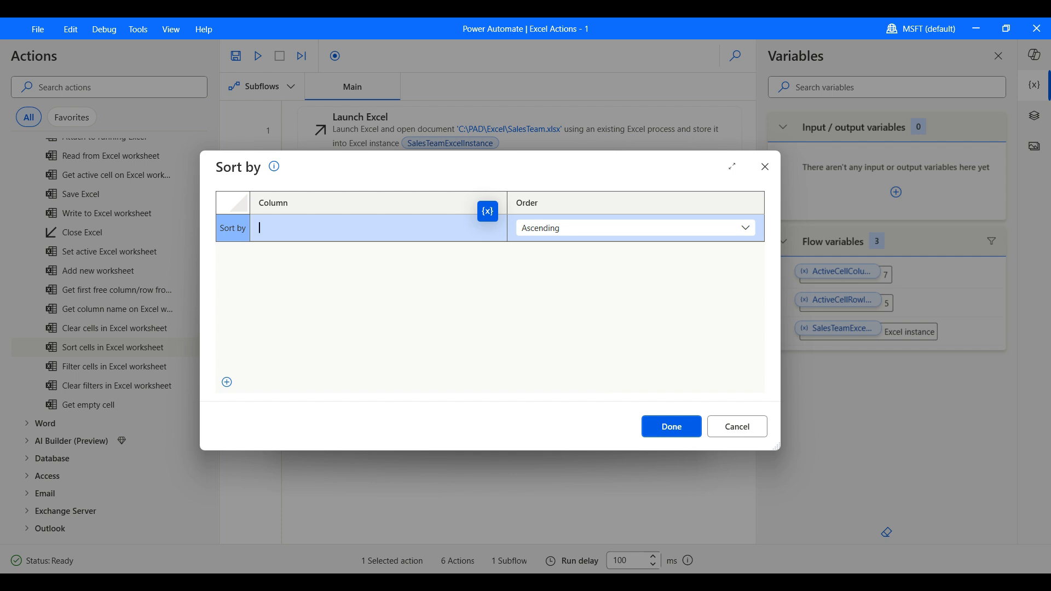
- Examine the column headers of the SalesTeam2 table in Excel to decide on the sort column, and return to Power Automate
click(638, 422)
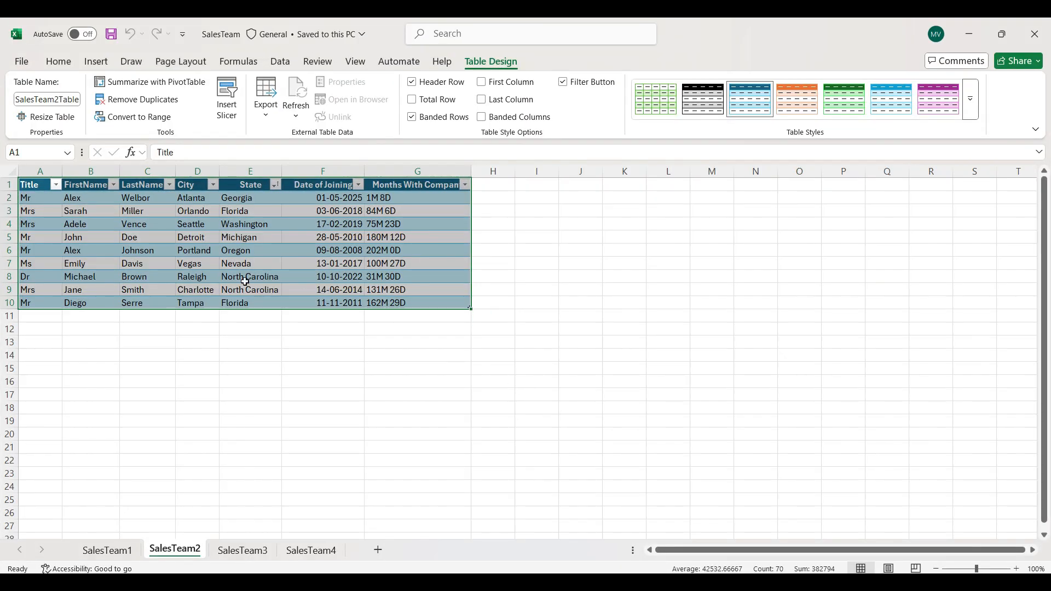
click(153, 254)
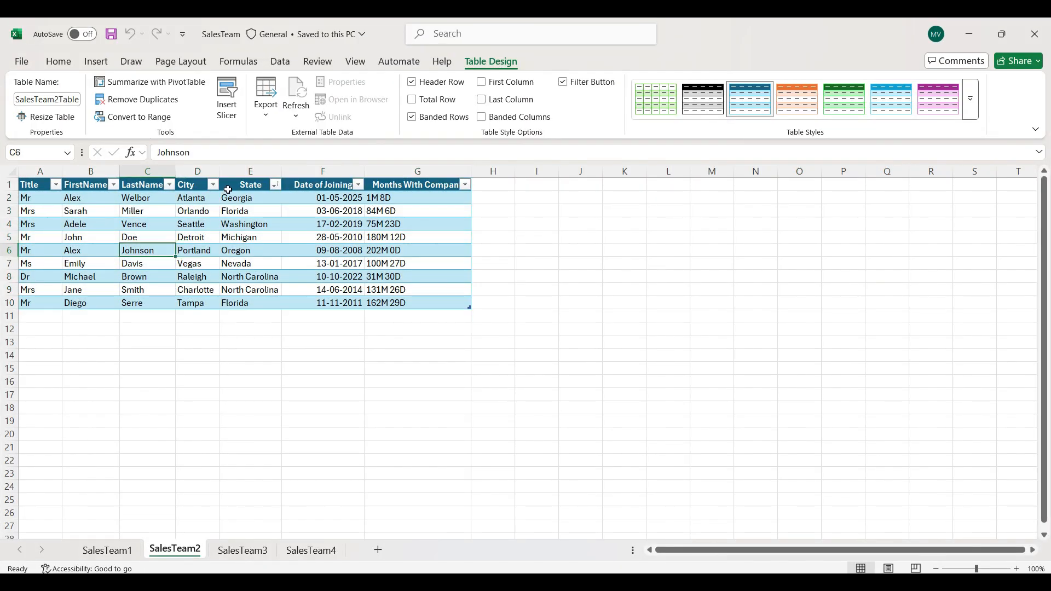
click(970, 34)
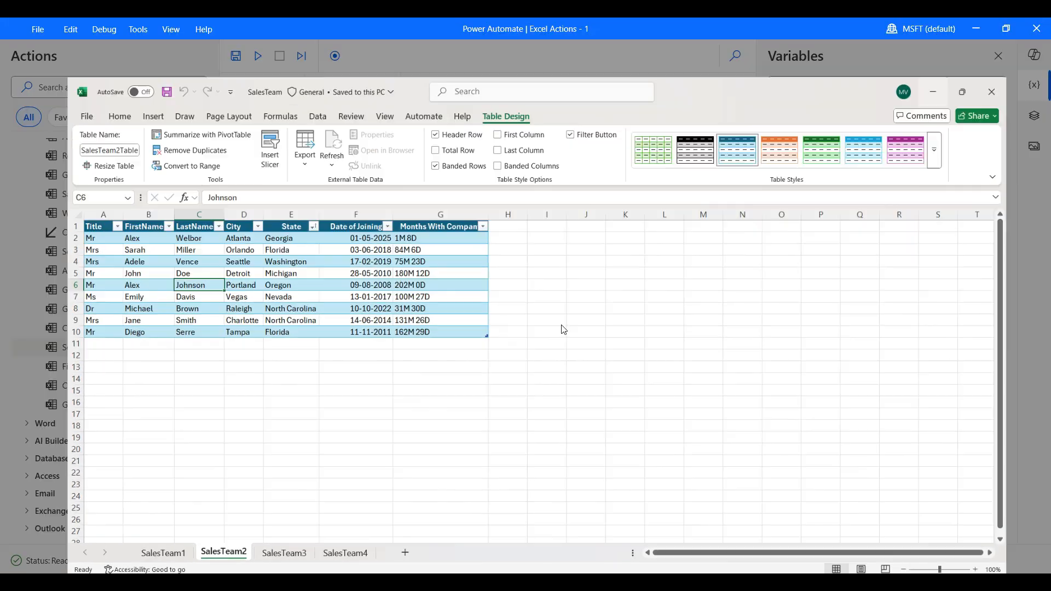
- Set the first sort rule to the State column in Descending order
click(327, 230)
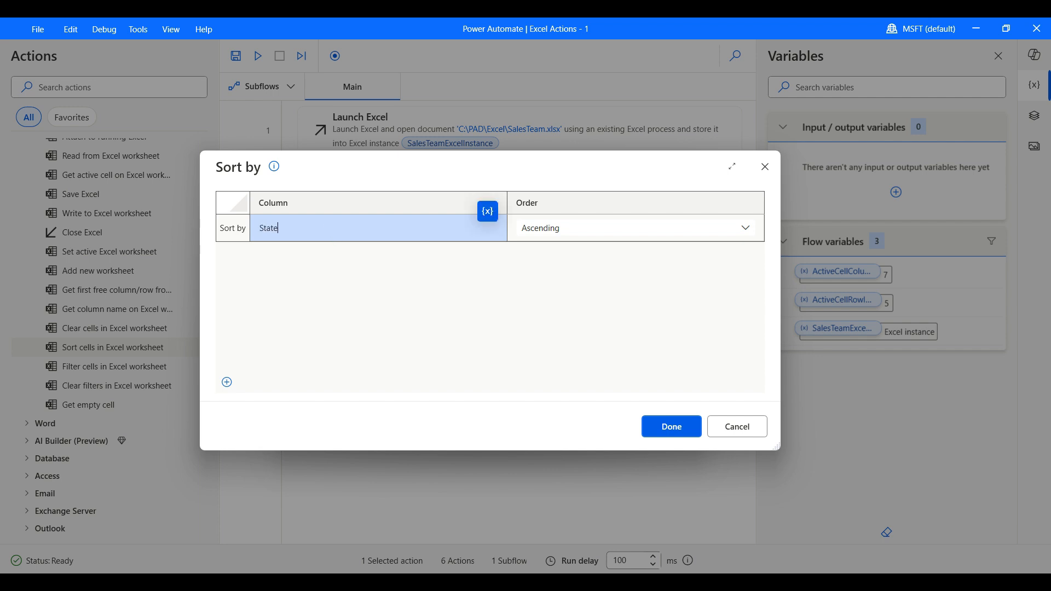
click(579, 233)
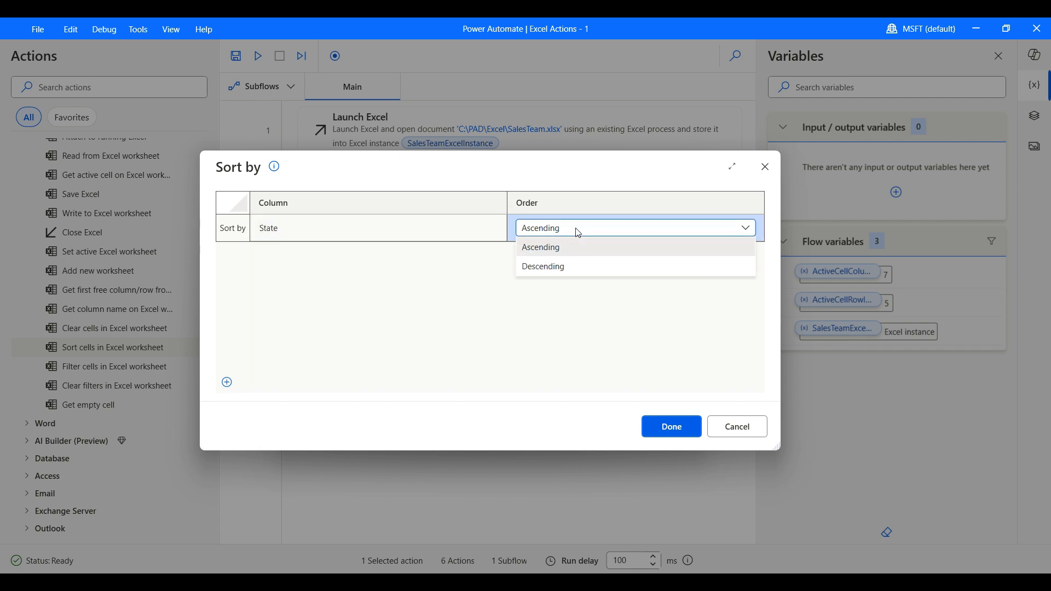
click(571, 268)
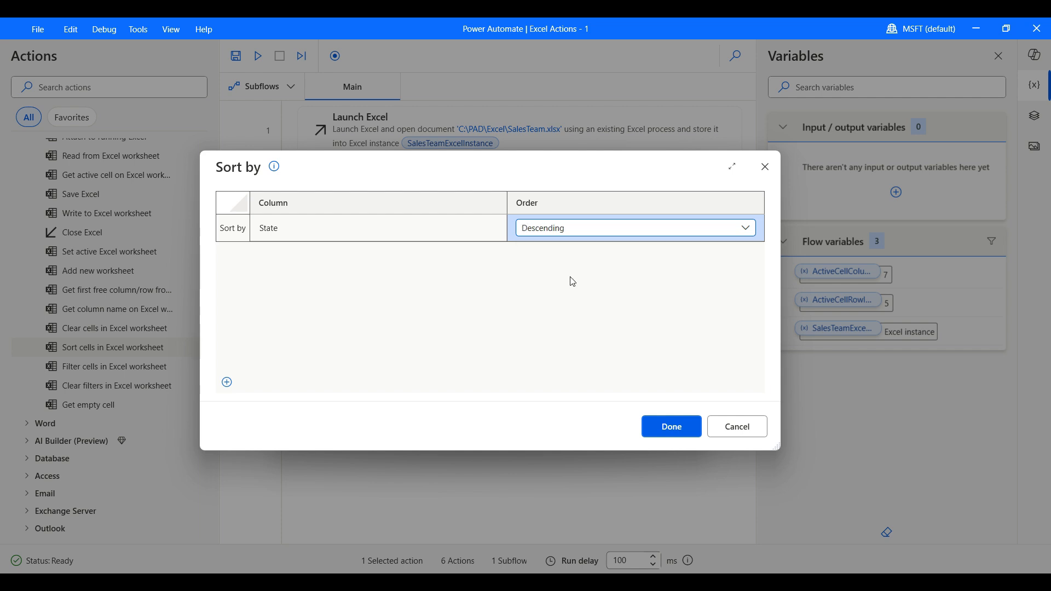
- Add a second sort rule on the City column in Ascending order and save the Sort cells action
click(227, 383)
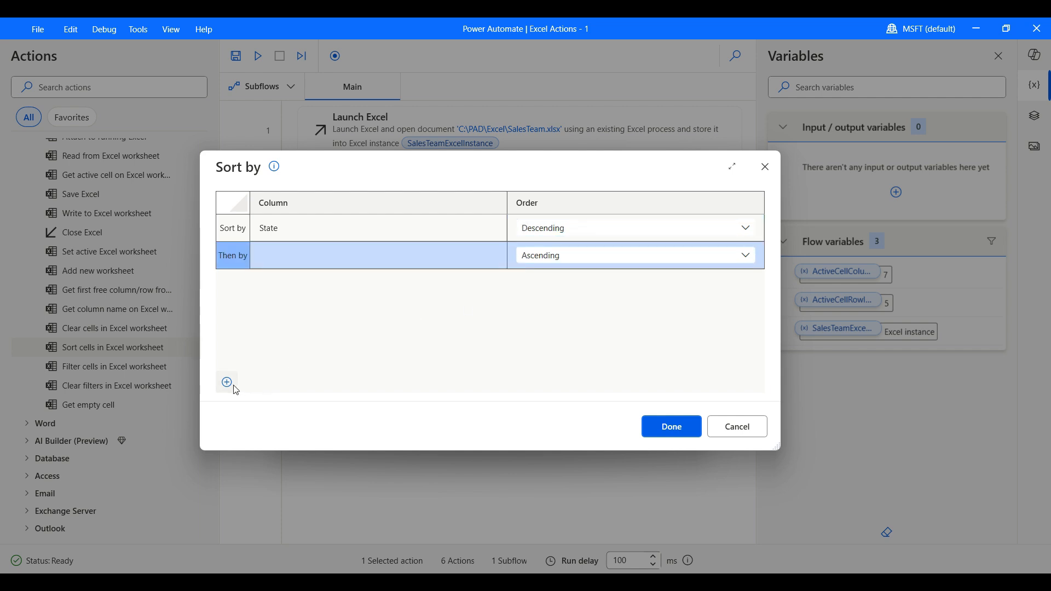
click(290, 255)
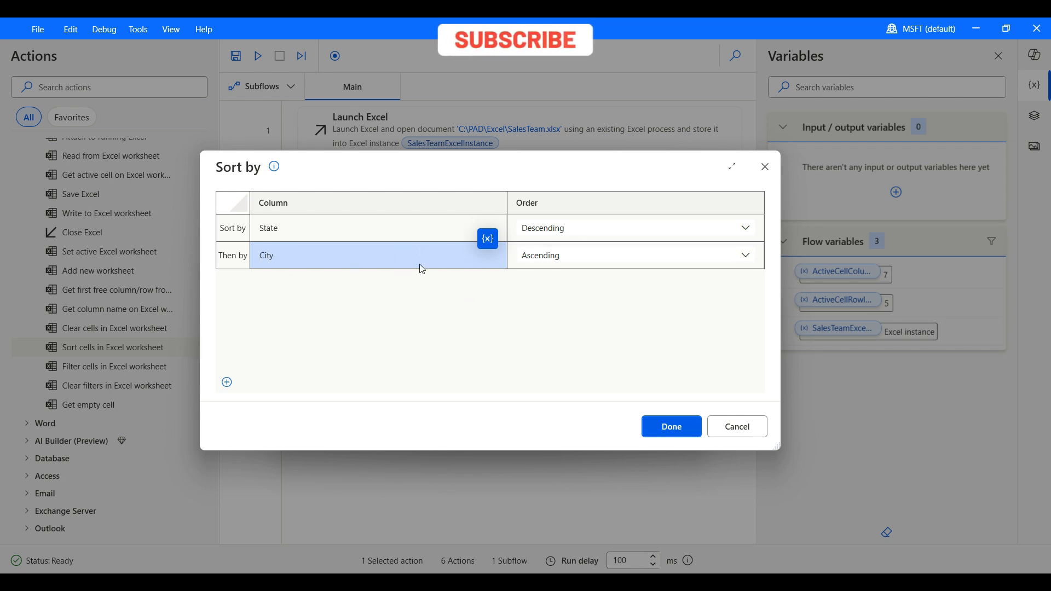
click(673, 434)
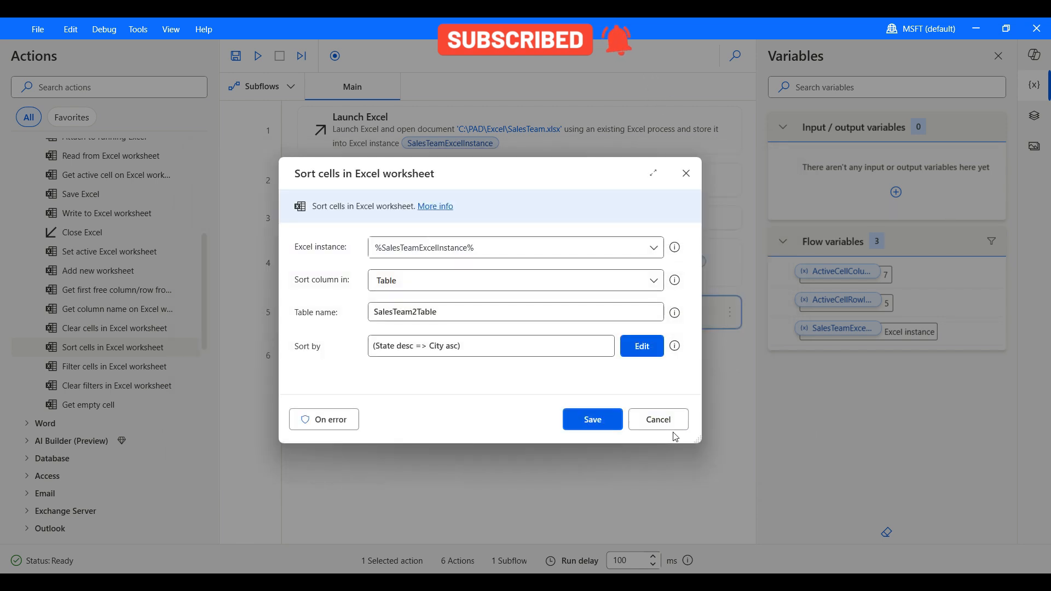
click(597, 420)
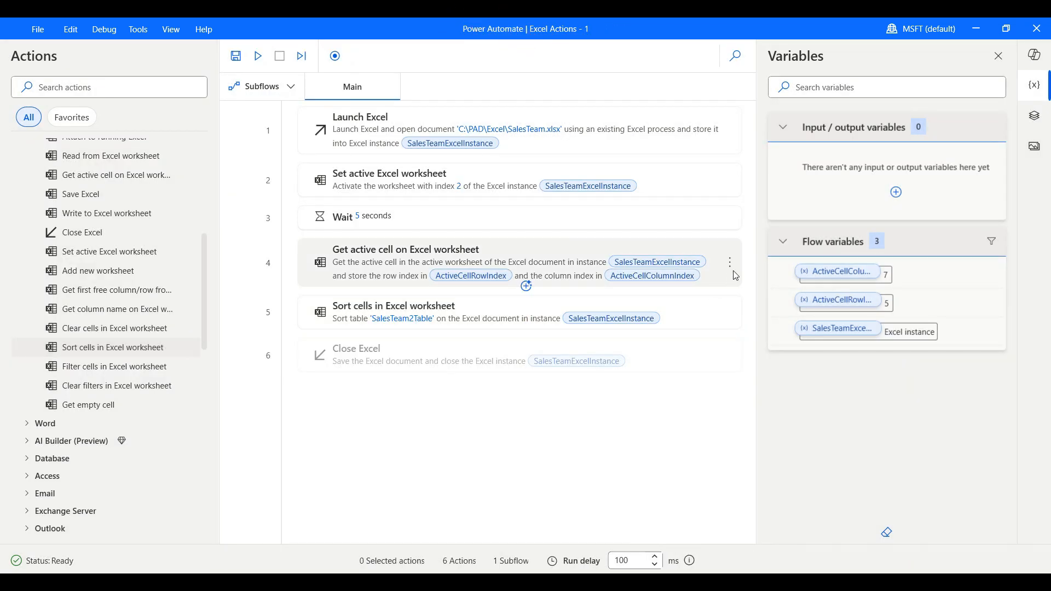
- Delete the Get active cell on Excel worksheet action and run the flow
click(730, 268)
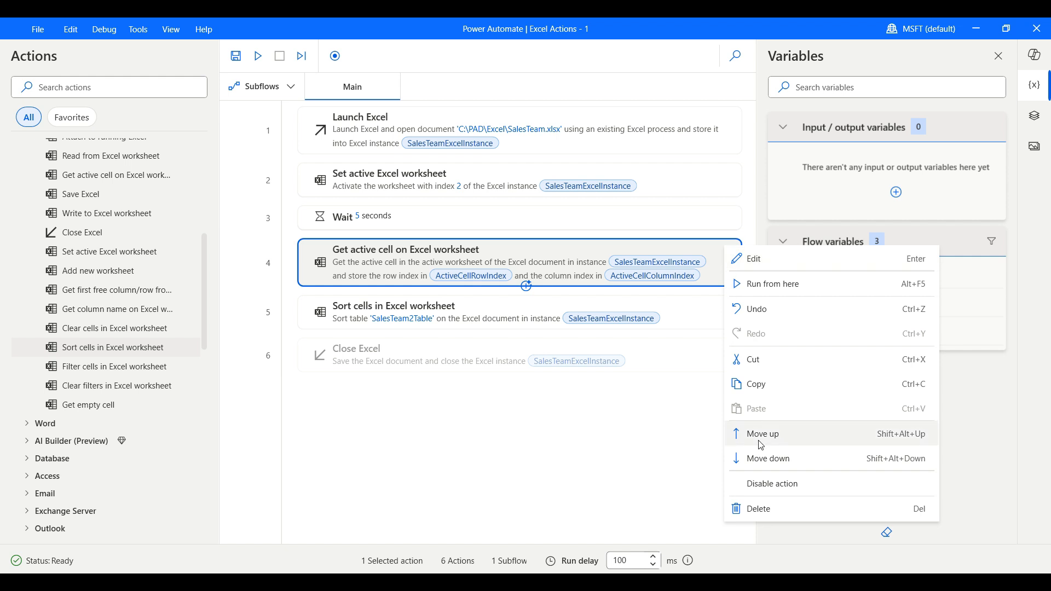
click(750, 507)
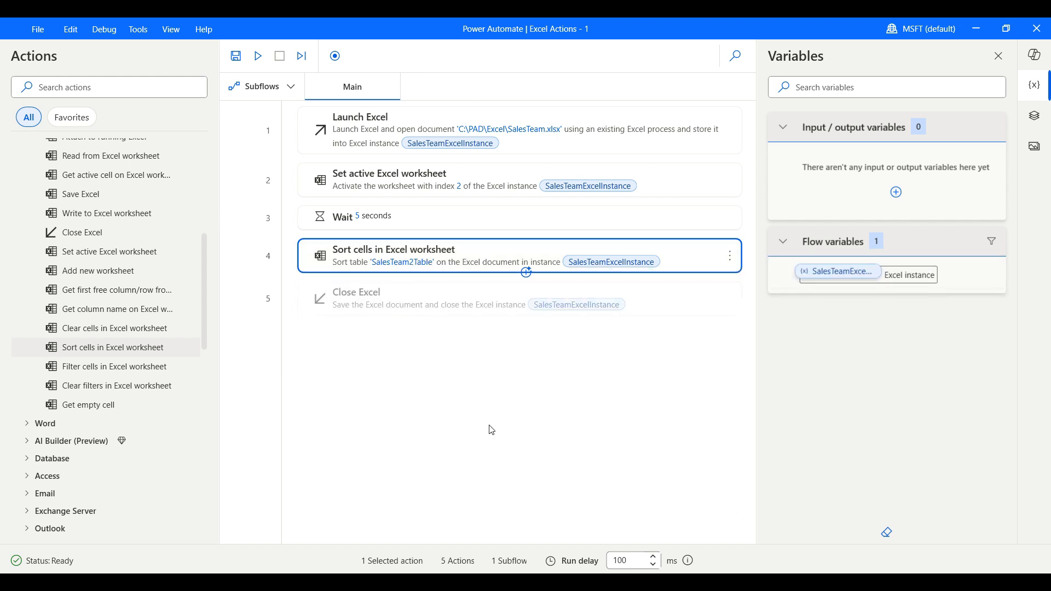
click(258, 56)
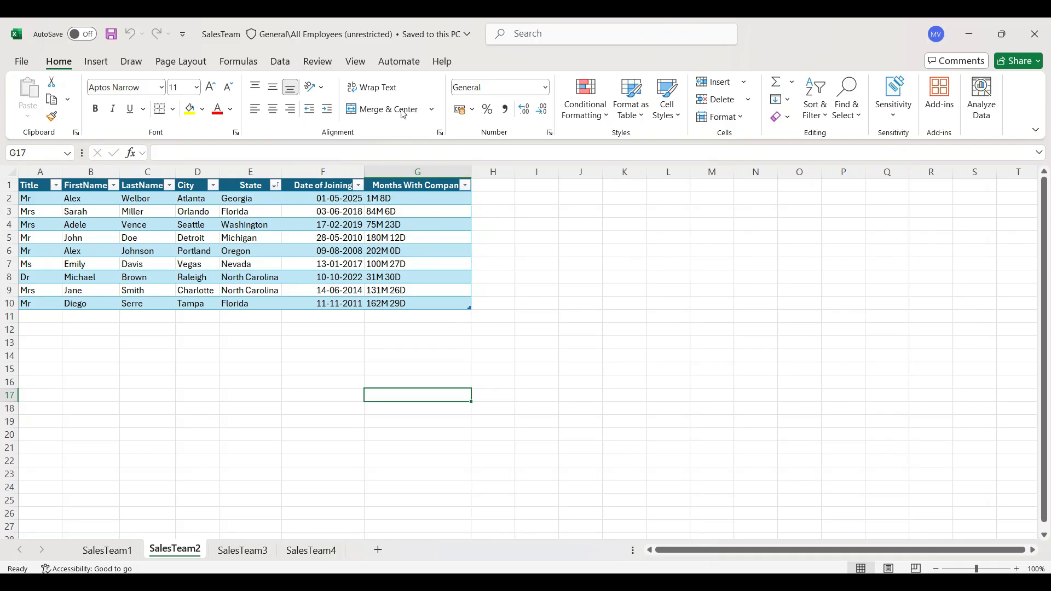
- Check the sorted SalesTeam2 table in Excel, save the SalesTeam workbook and close it
drag(423, 47, 685, 124)
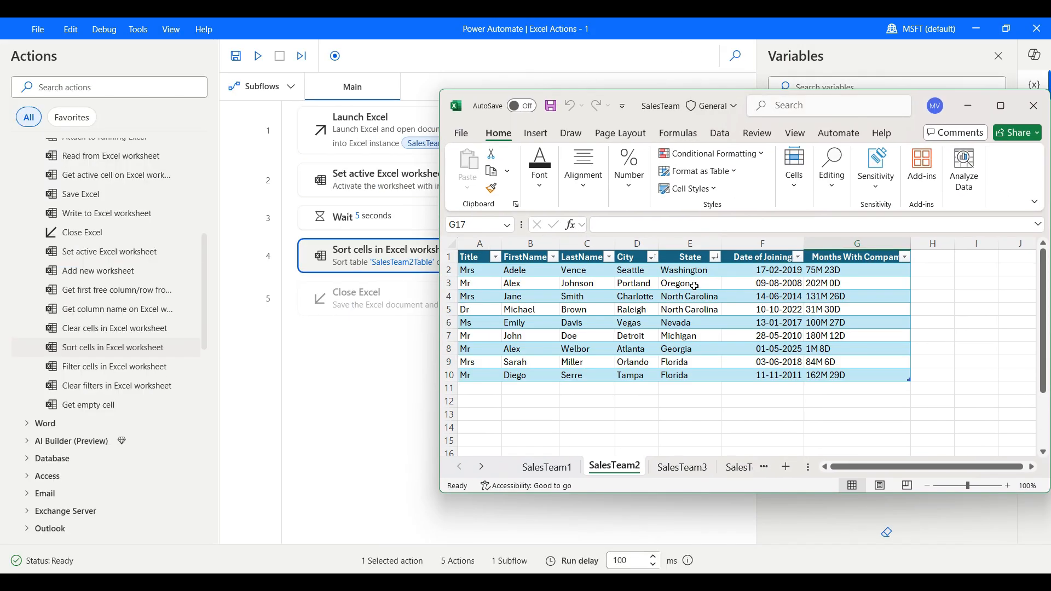
click(1001, 105)
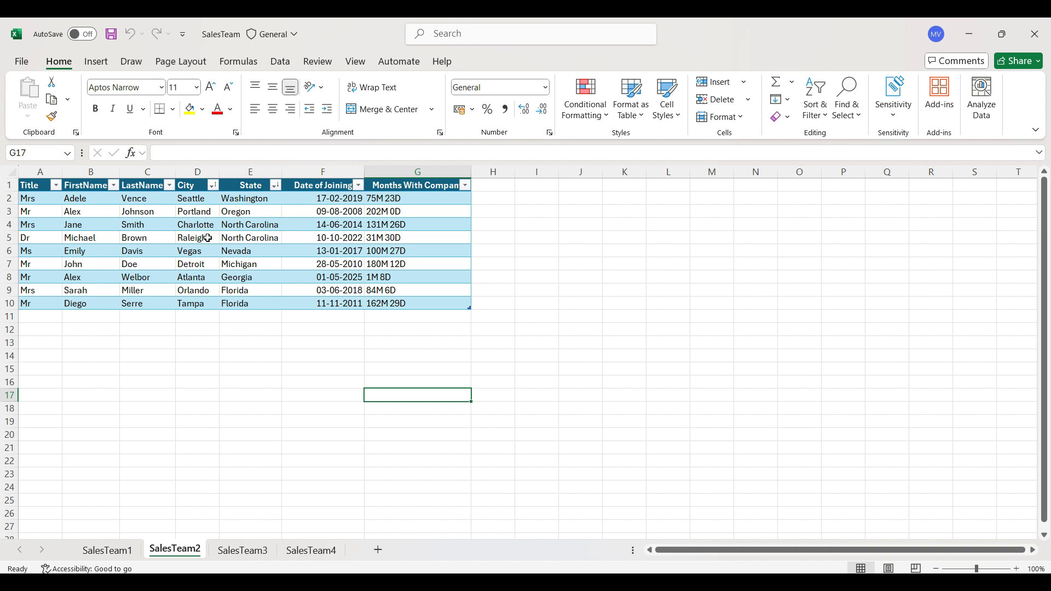
click(111, 34)
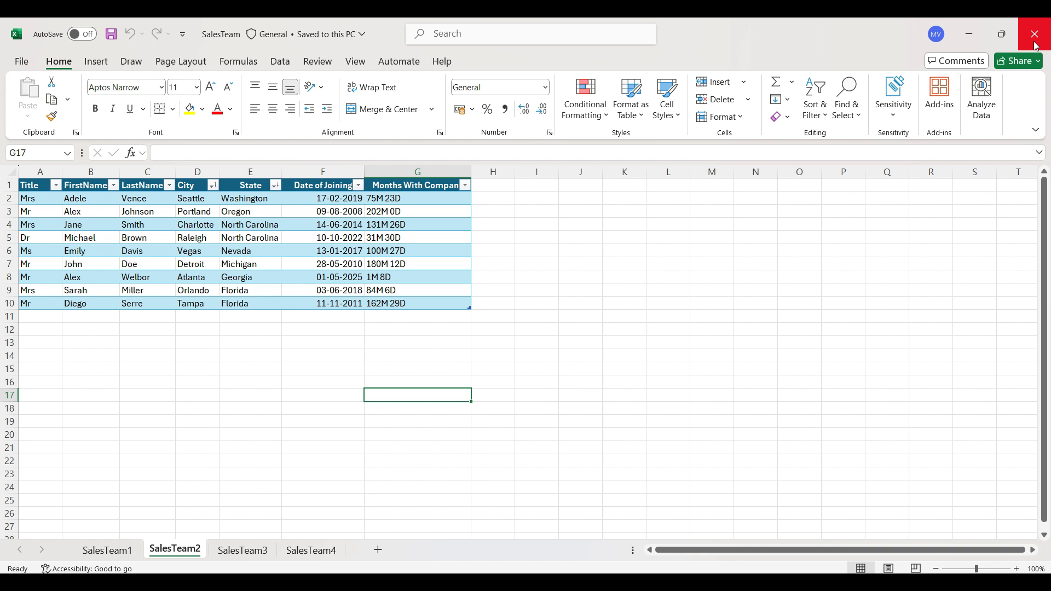
click(517, 378)
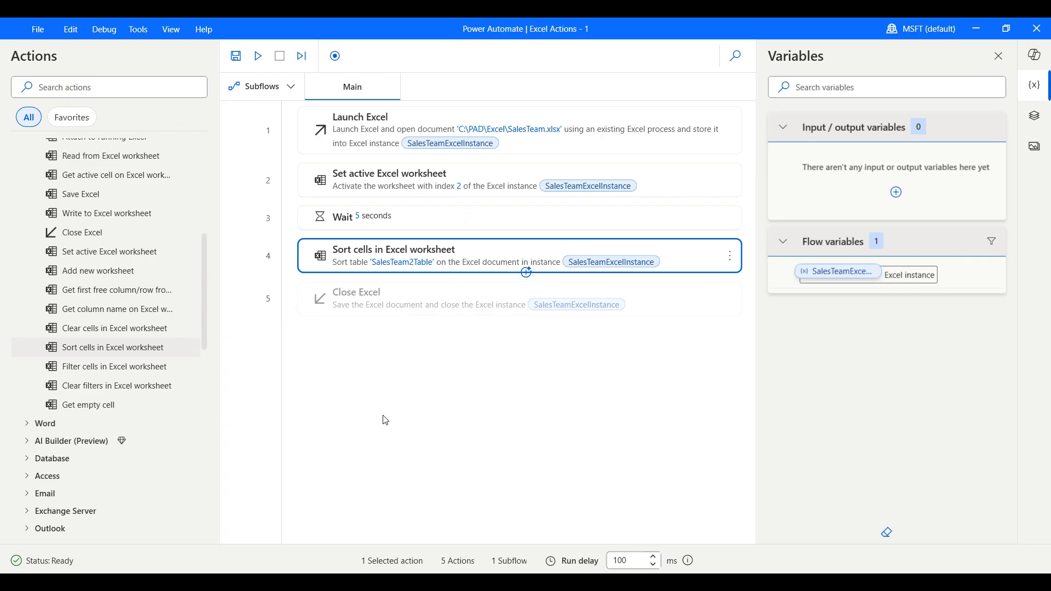
- Add a Filter cells in Excel worksheet action after the sort action, filtering in the Table named SalesTeam2Table
click(383, 419)
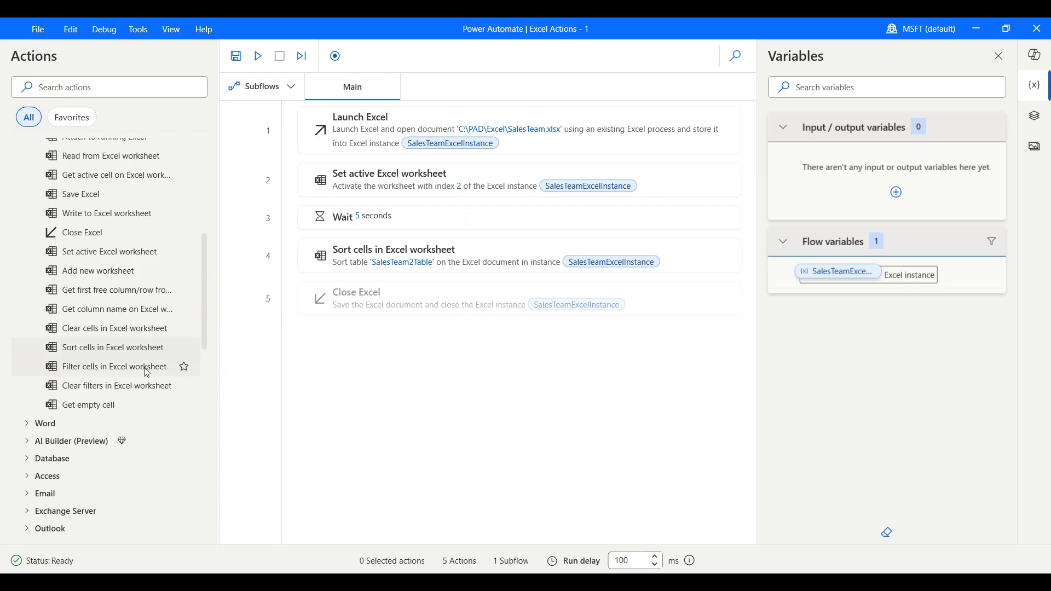
drag(146, 372, 383, 290)
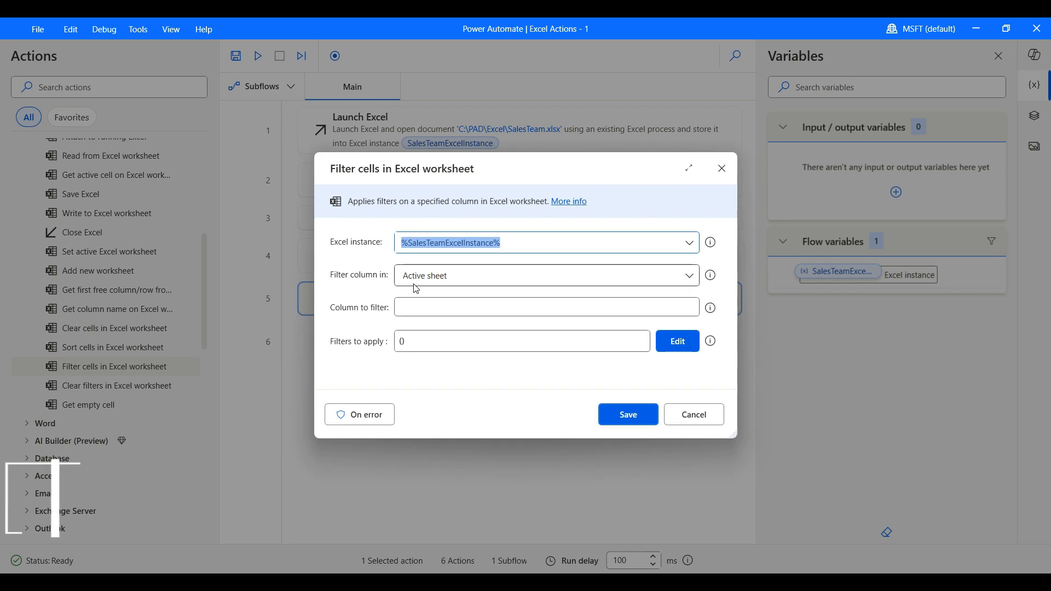
click(433, 276)
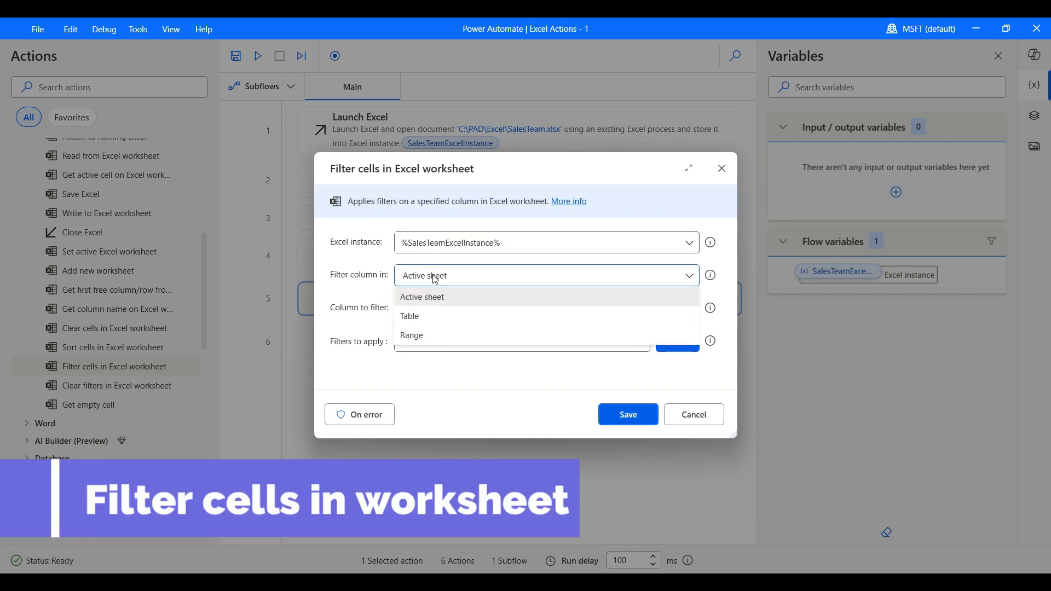
click(439, 321)
click(438, 308)
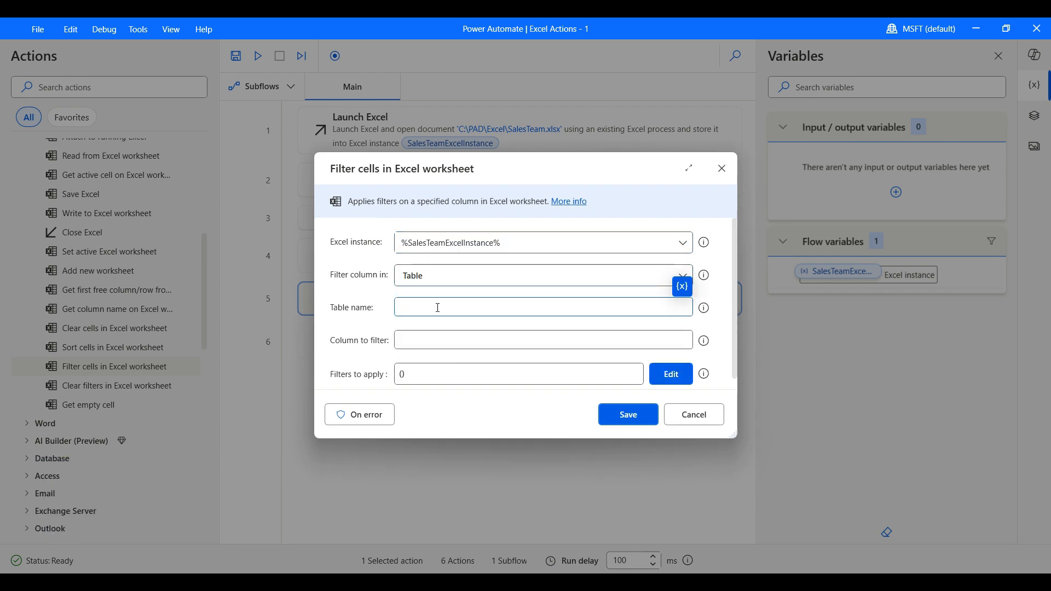
text(SalesTea)
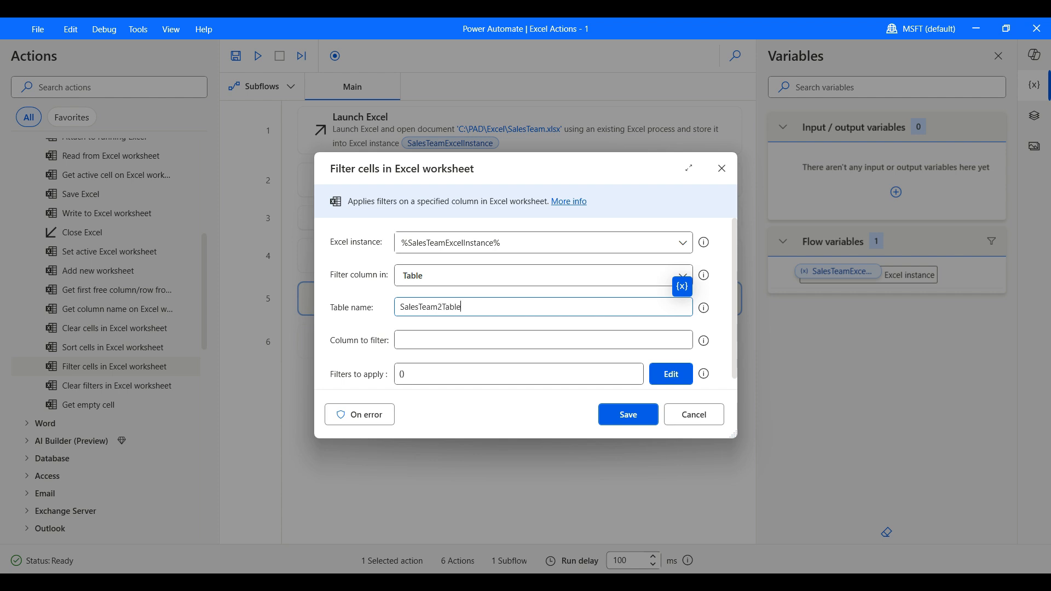
text(m2Table)
- Set the filter action to column State with the rule Equal to Florida, and save the action
click(494, 335)
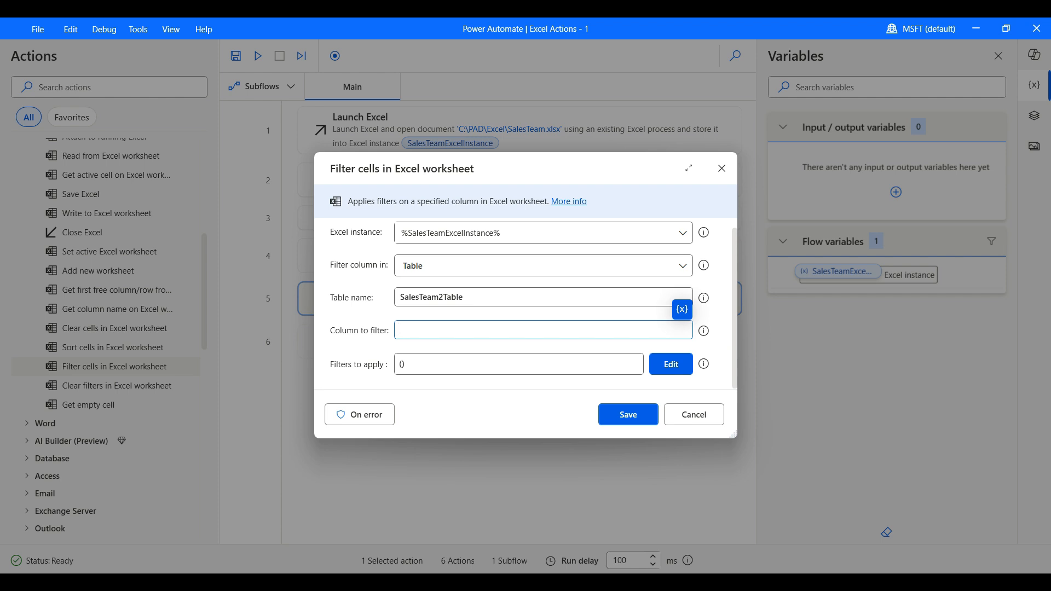
click(671, 364)
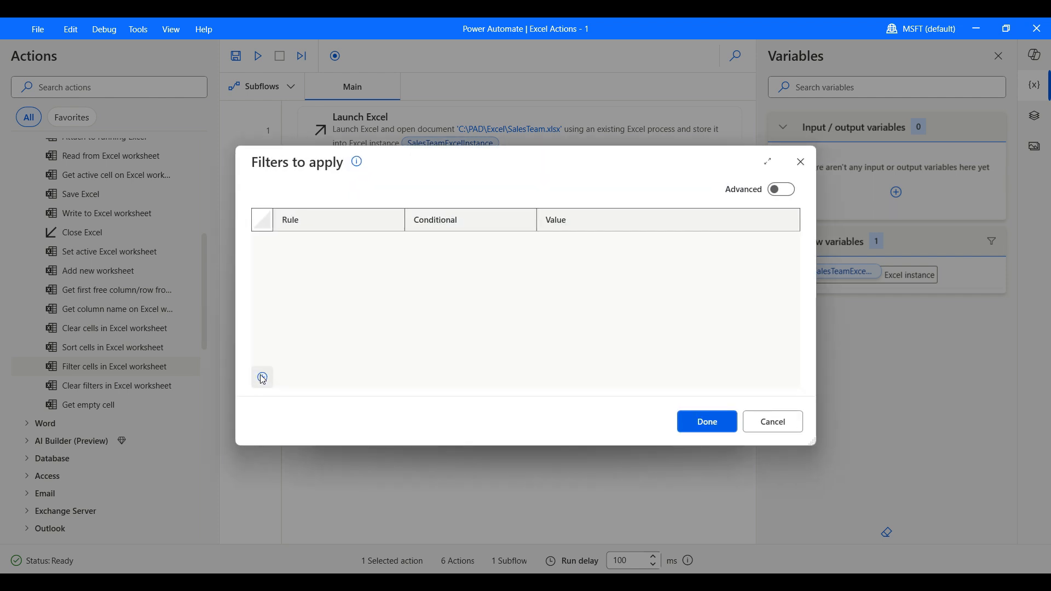
click(263, 378)
click(327, 245)
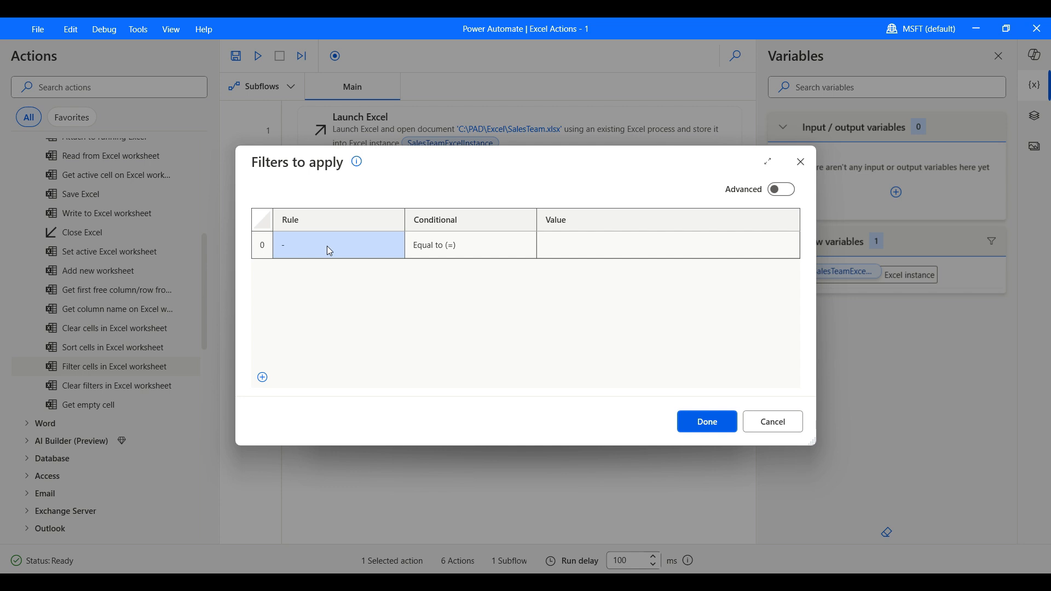
click(602, 247)
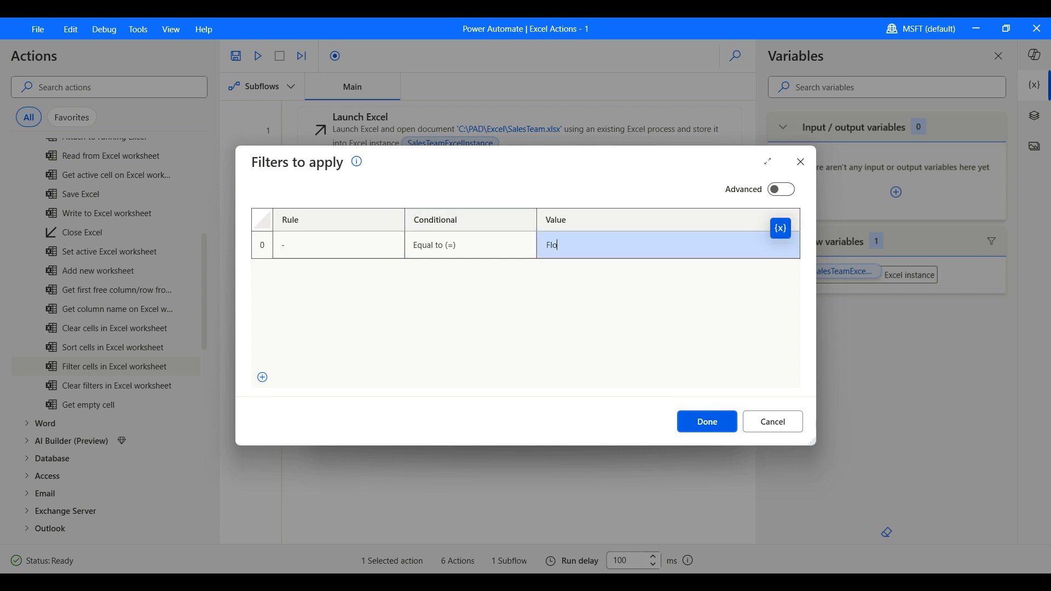
click(708, 423)
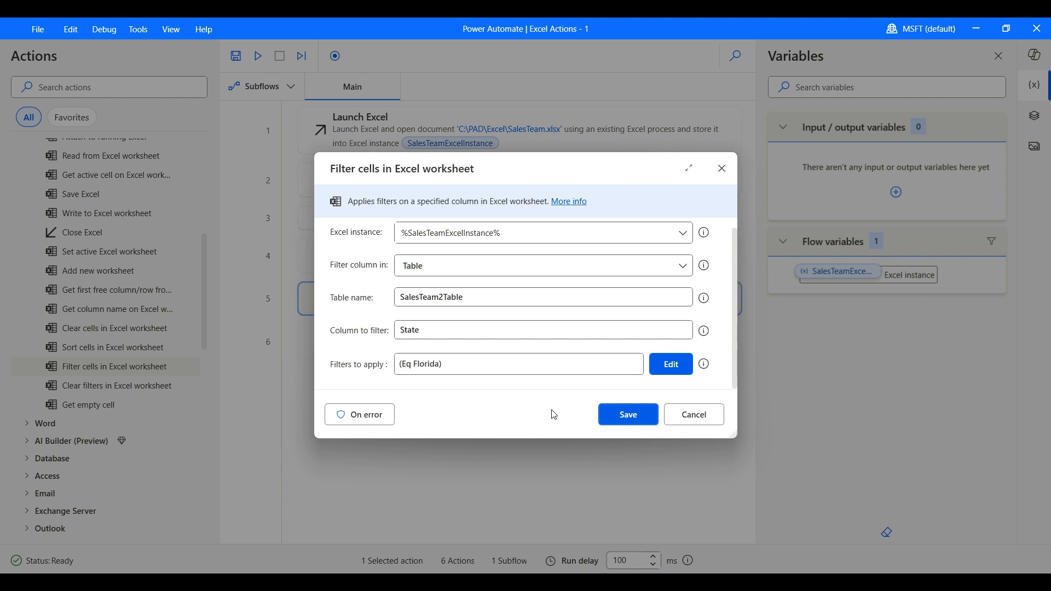
click(628, 421)
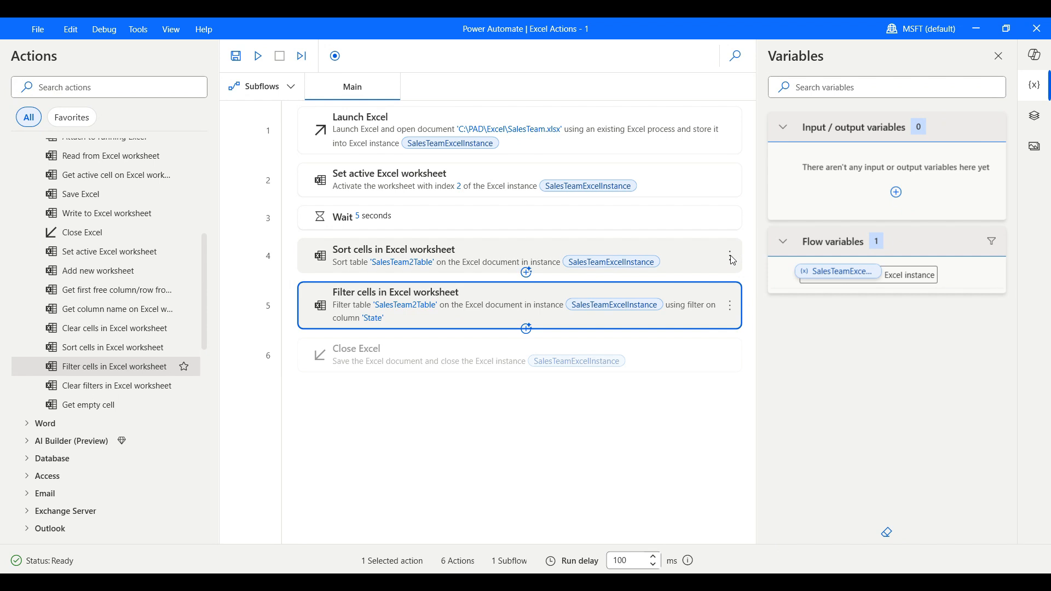
- Delete the Sort cells in Excel worksheet action and run the flow
right_click(730, 257)
click(757, 507)
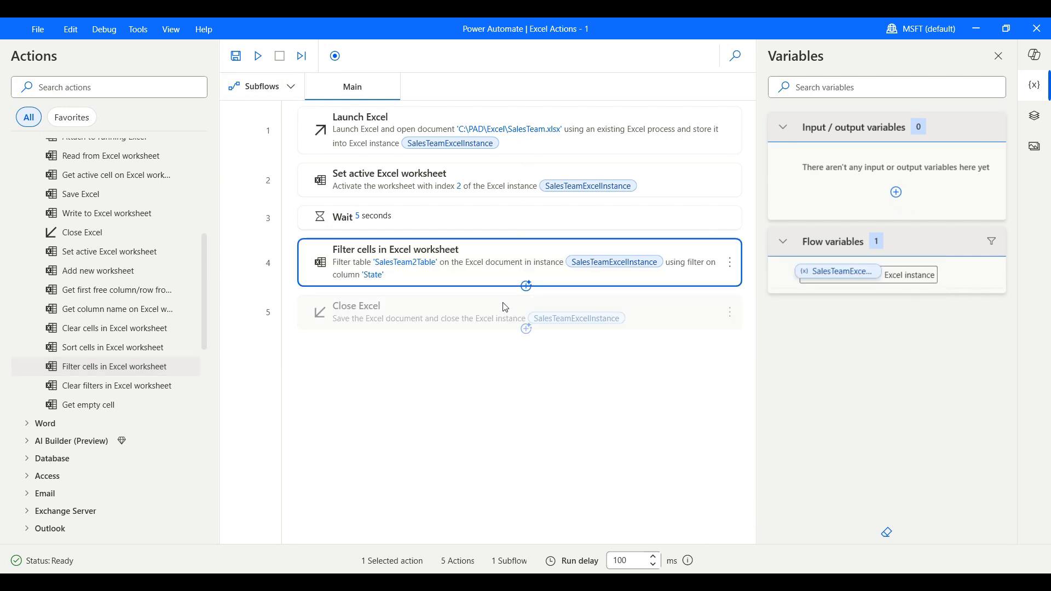
key(F5)
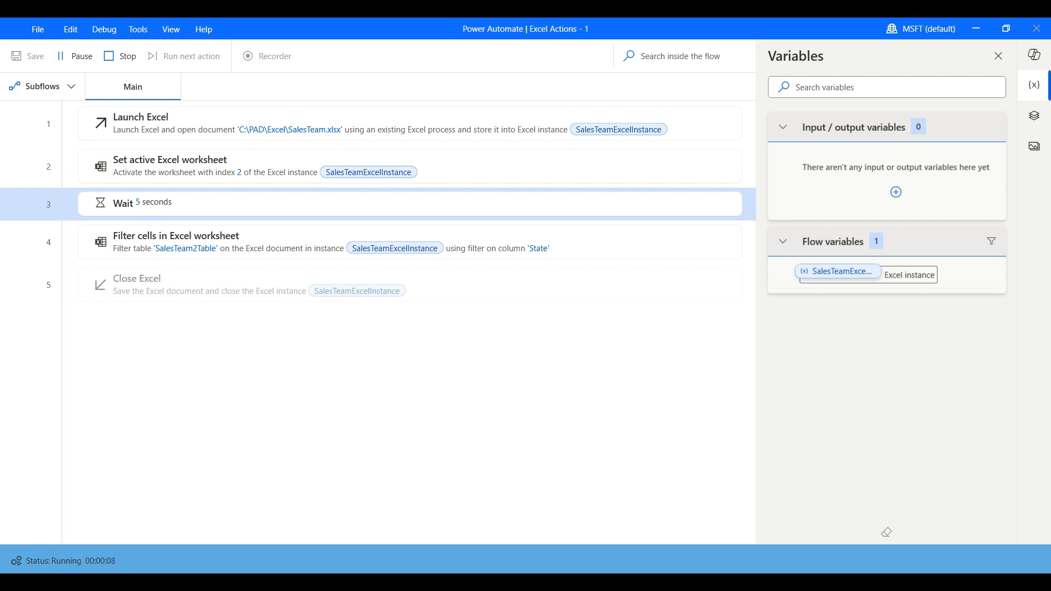
- Examine the filtered SalesTeam2 table in Excel and return to Power Automate
key(alt+Tab)
drag(469, 54, 710, 154)
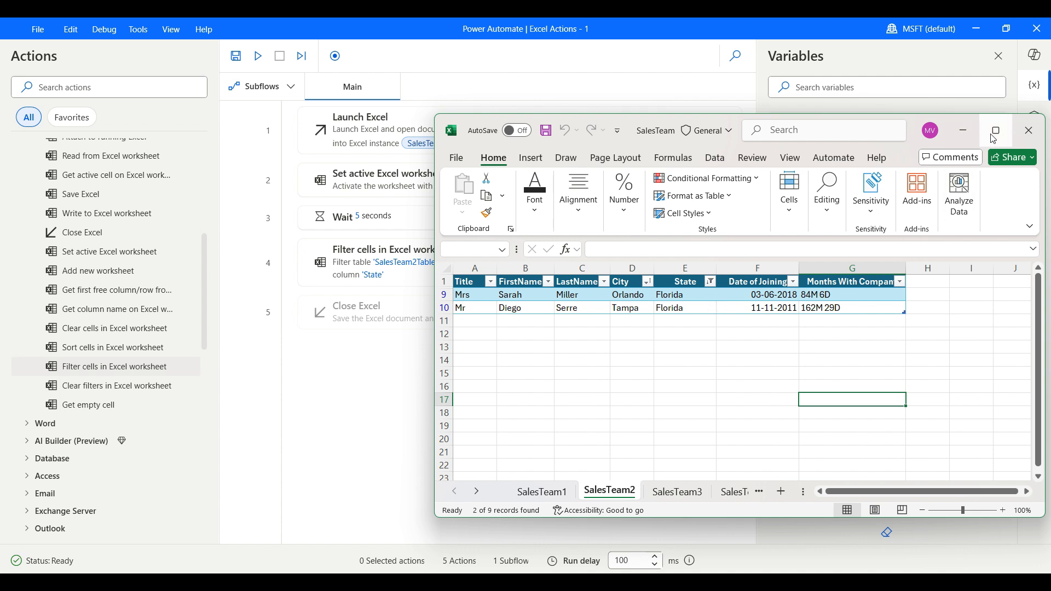
mouse_move(993, 137)
click(480, 456)
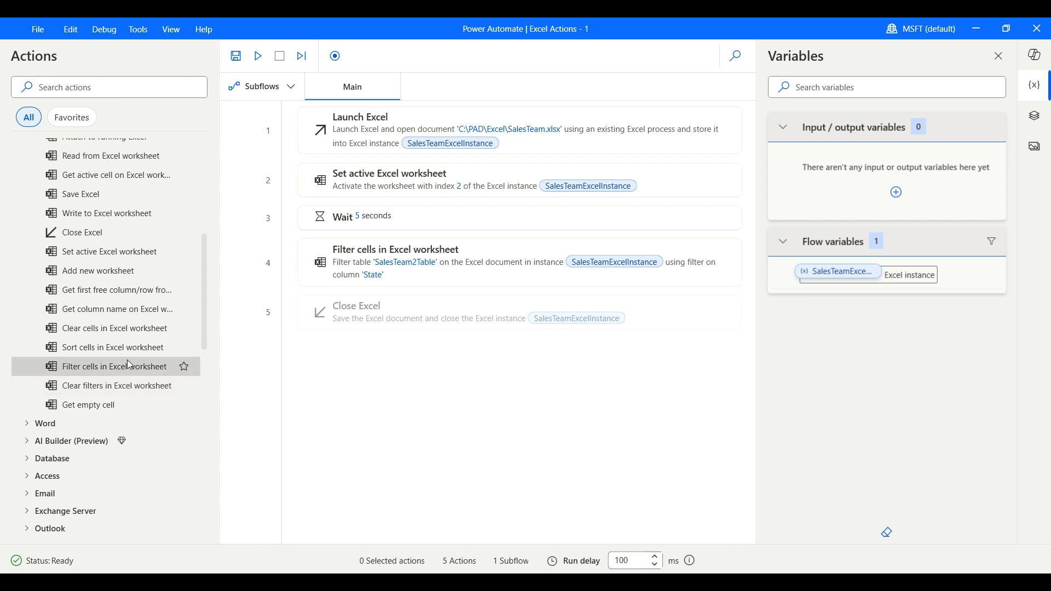
- Add a 5-second Wait action between Filter cells and Close Excel
text(wait)
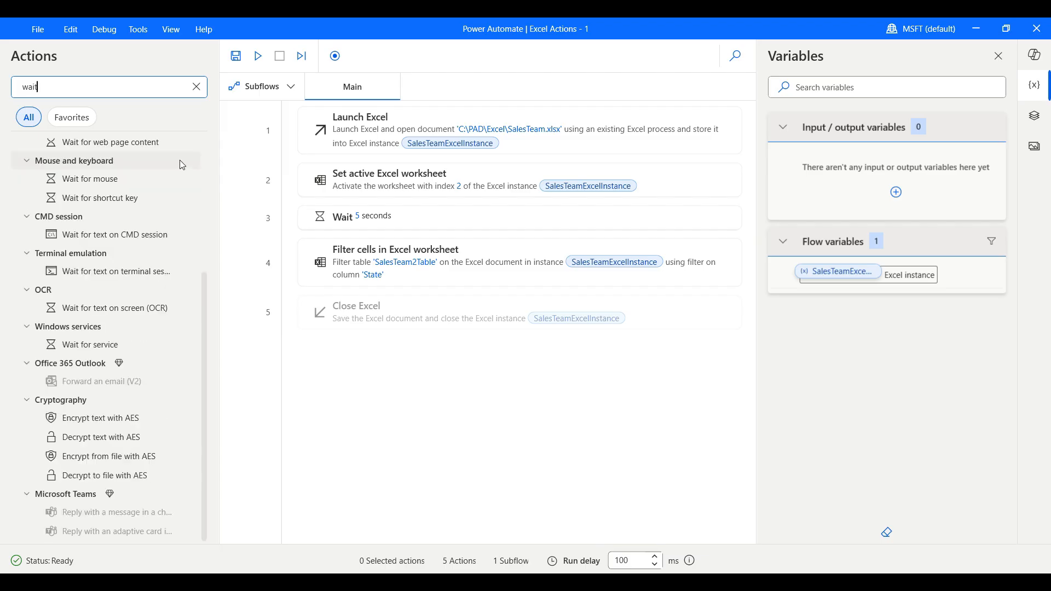
scroll(110, 175, up, 5)
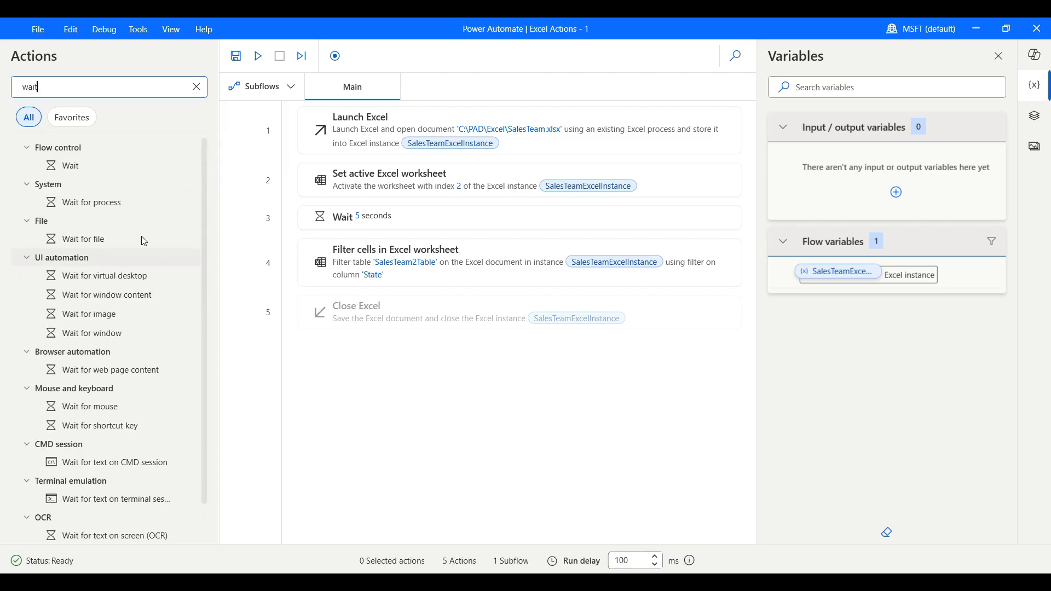
drag(103, 171, 370, 291)
text(5)
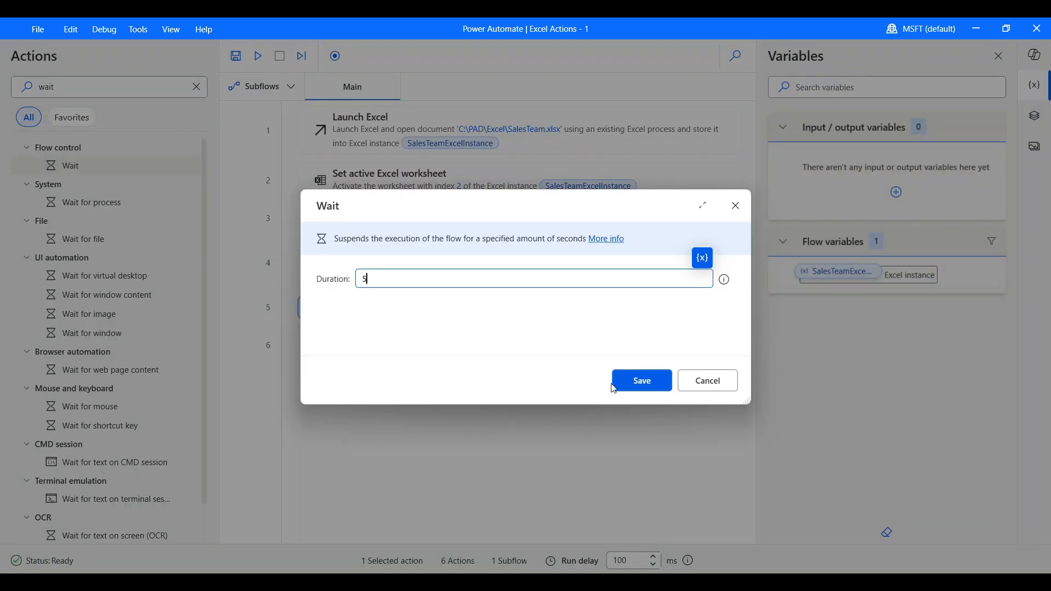
click(642, 381)
- Add a Clear filters in Excel worksheet action after the second Wait, clearing filters in the Table named SalesTeam2Table
click(197, 86)
drag(281, 370, 366, 327)
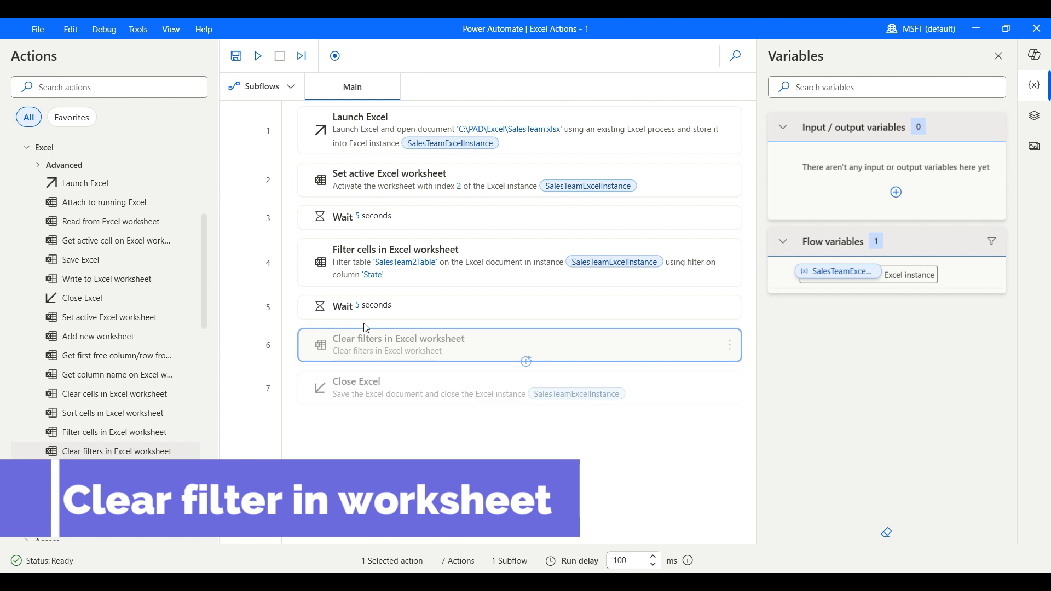
drag(493, 177, 696, 131)
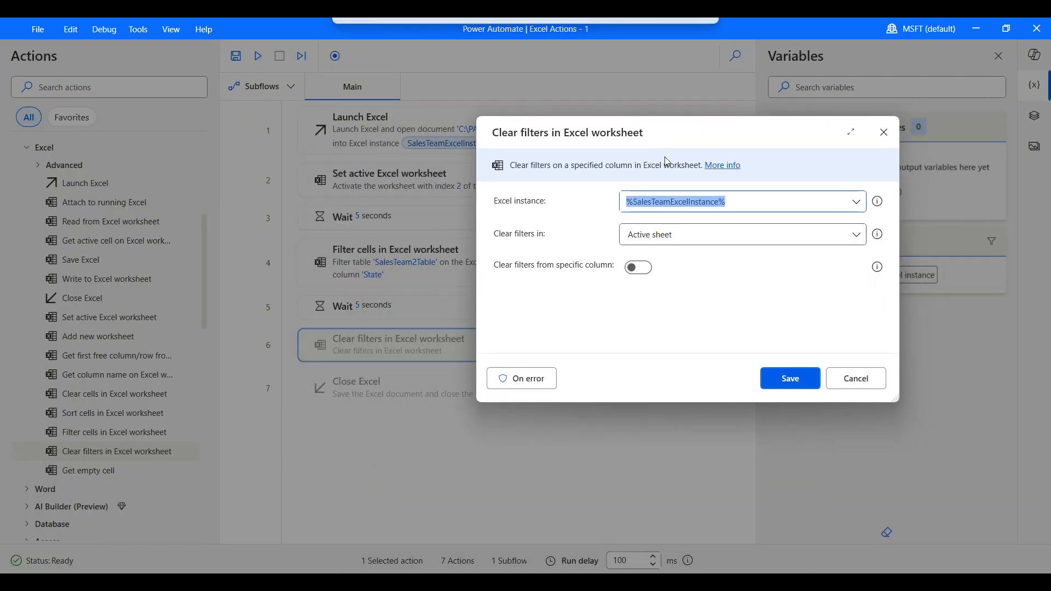
click(686, 240)
click(685, 275)
click(688, 271)
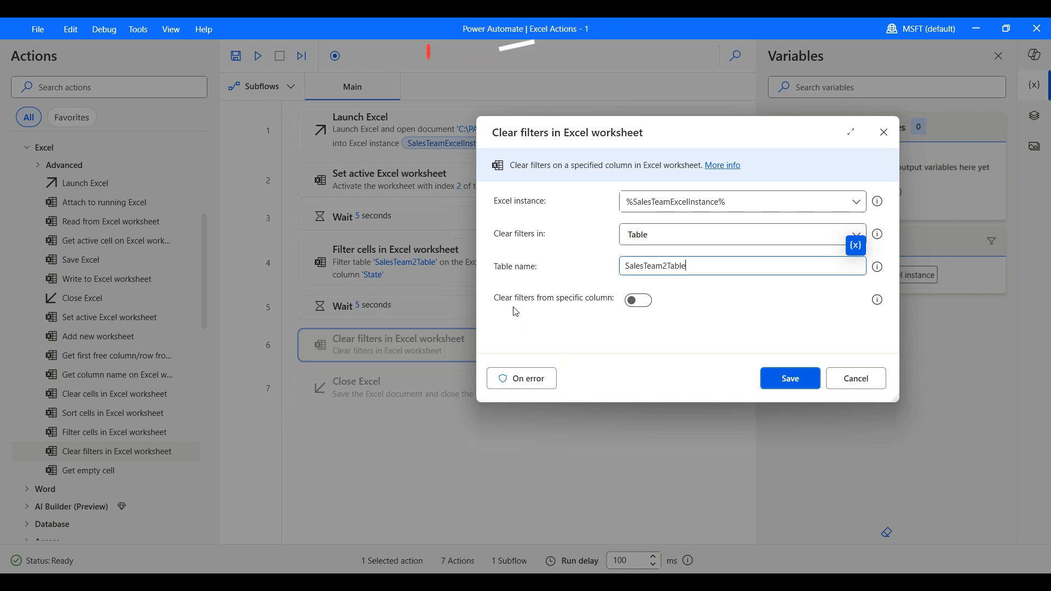
- Limit the Clear filters in Excel worksheet action to the State column and save the action
click(639, 301)
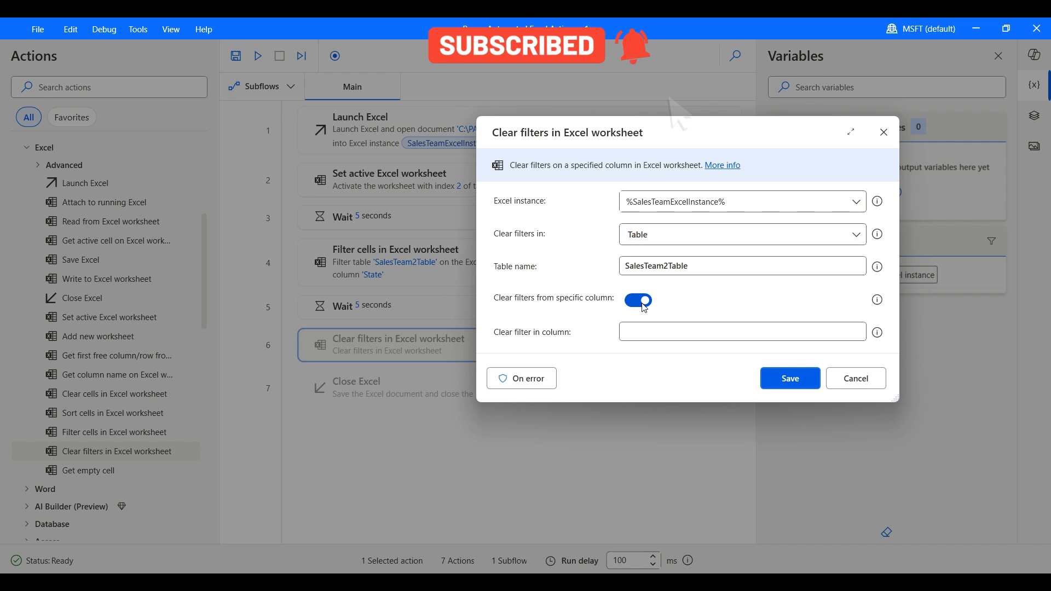
click(645, 332)
text(S)
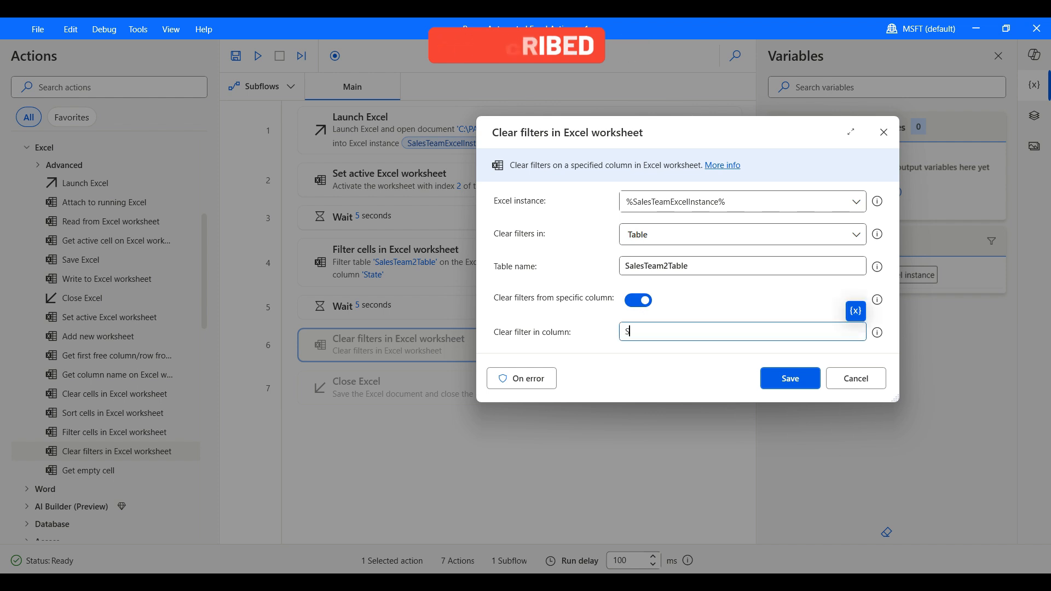
text(tate)
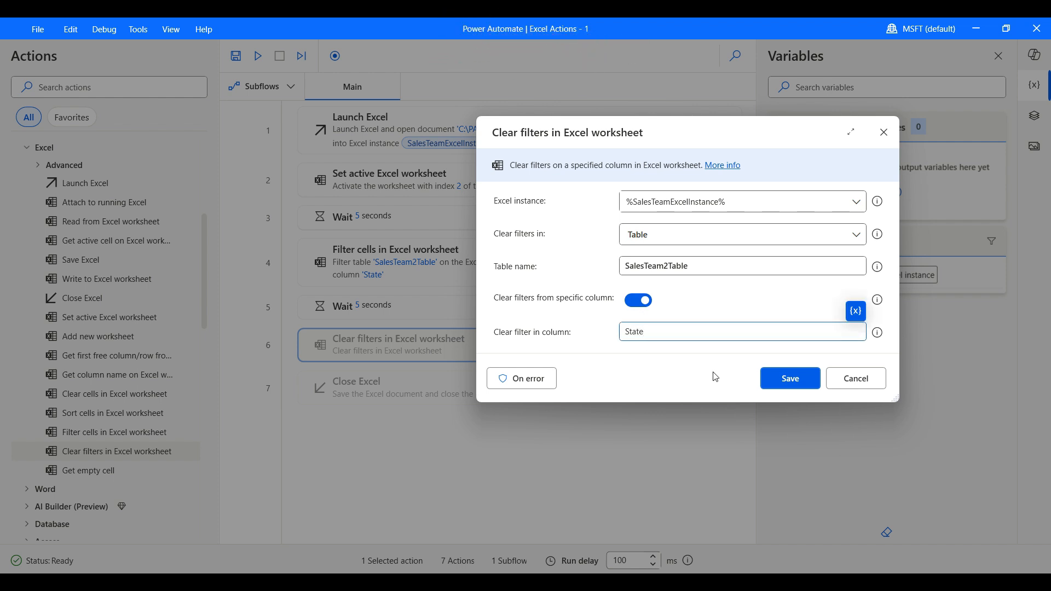
click(773, 384)
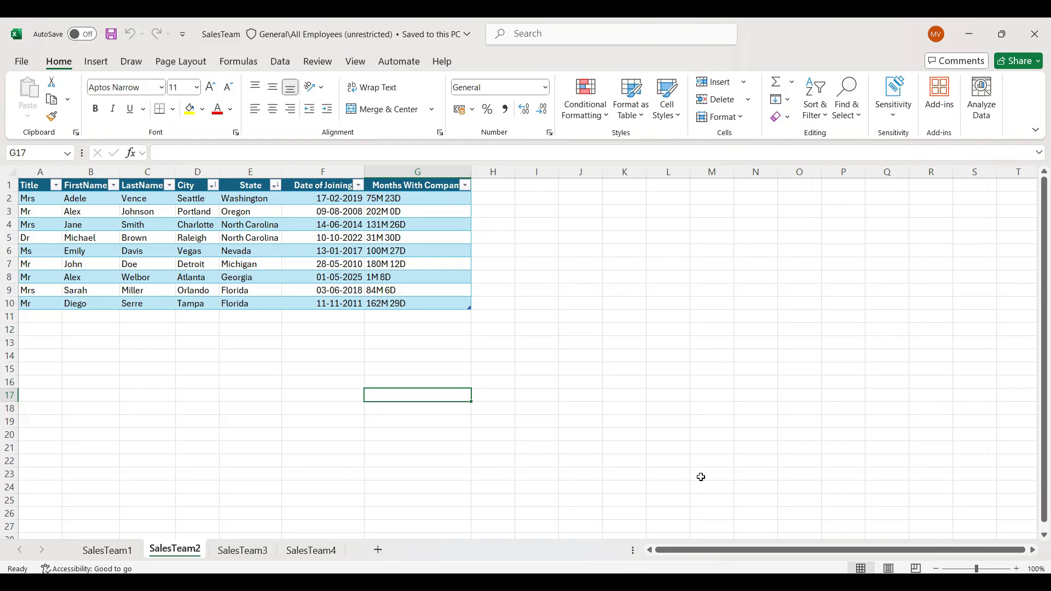
drag(482, 47, 740, 147)
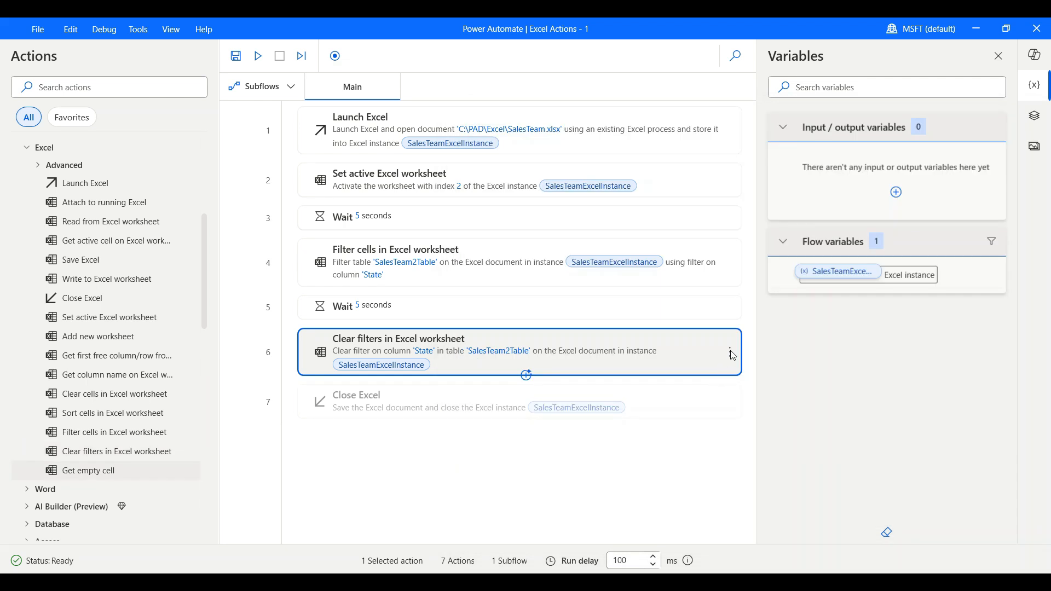
- Delete the Clear filters, Filter cells and both Wait actions from the flow
click(731, 352)
click(779, 550)
click(730, 305)
click(779, 551)
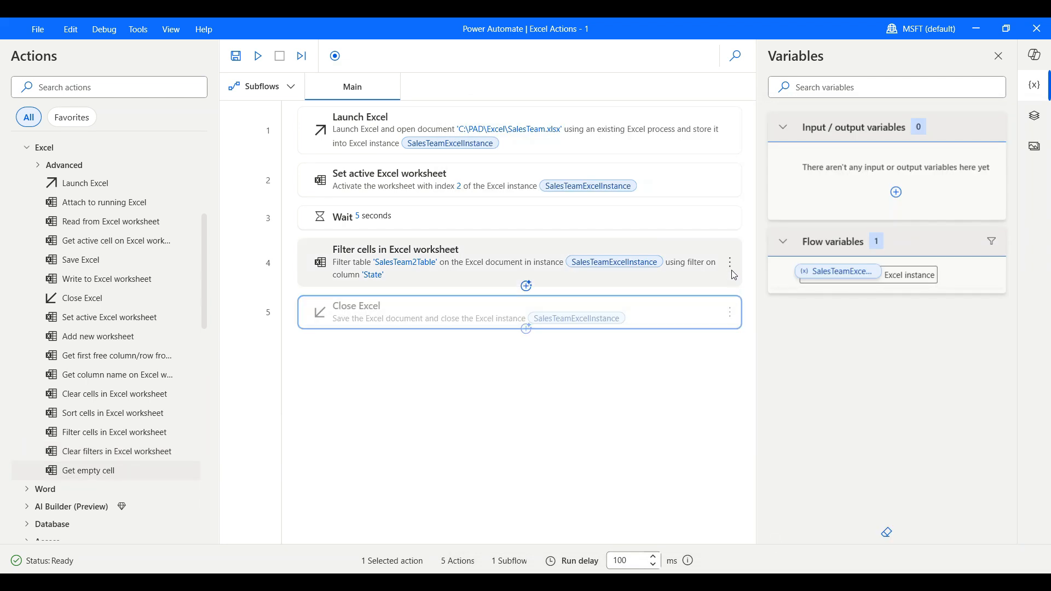
click(730, 264)
click(779, 508)
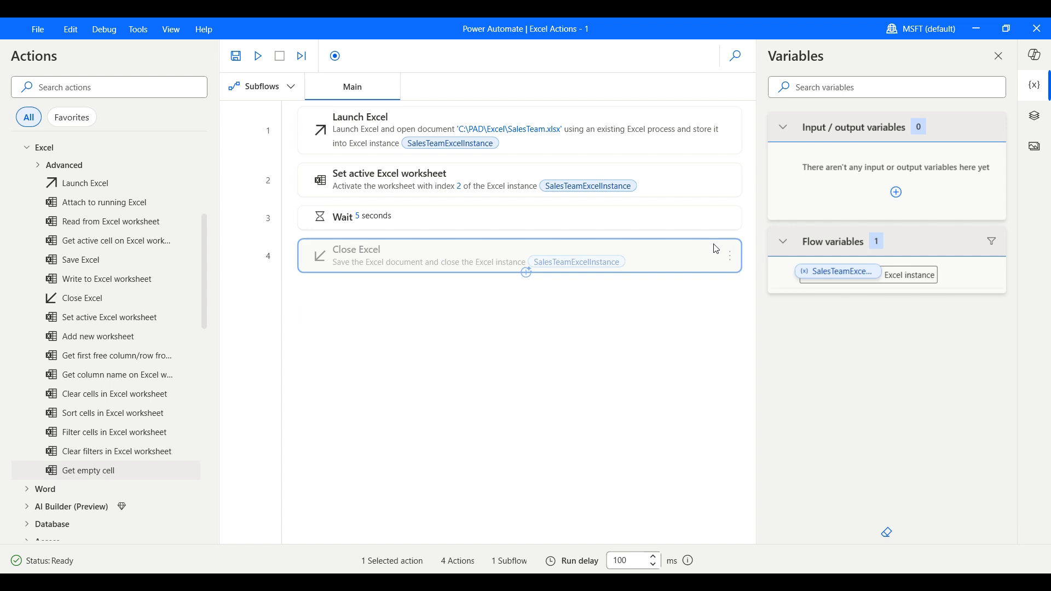
click(730, 217)
click(786, 480)
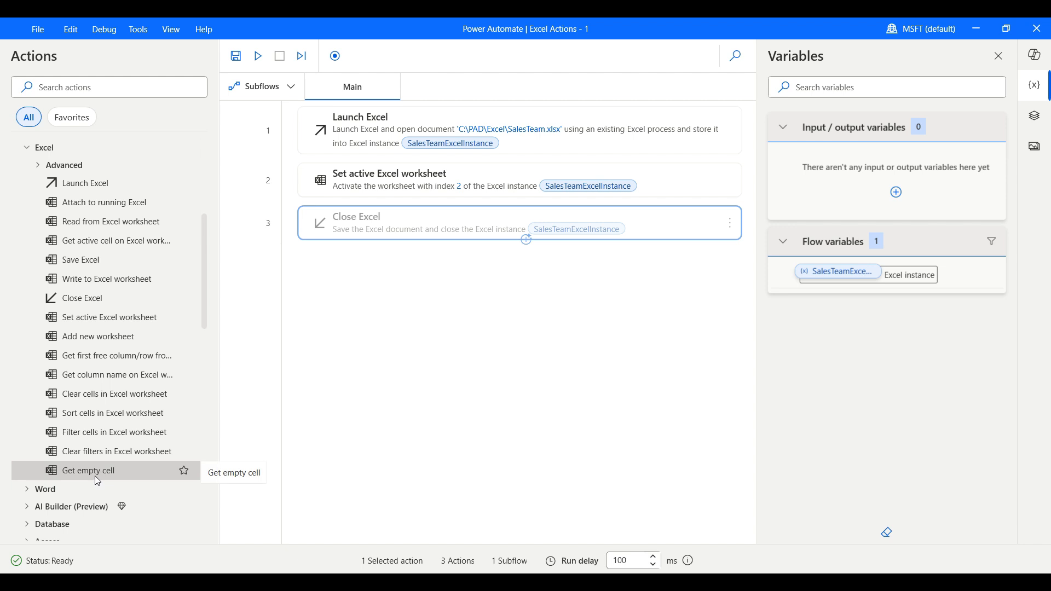
- Add a Get empty cell action before Close Excel and choose the First empty cell in column operation
drag(94, 475, 414, 218)
click(476, 239)
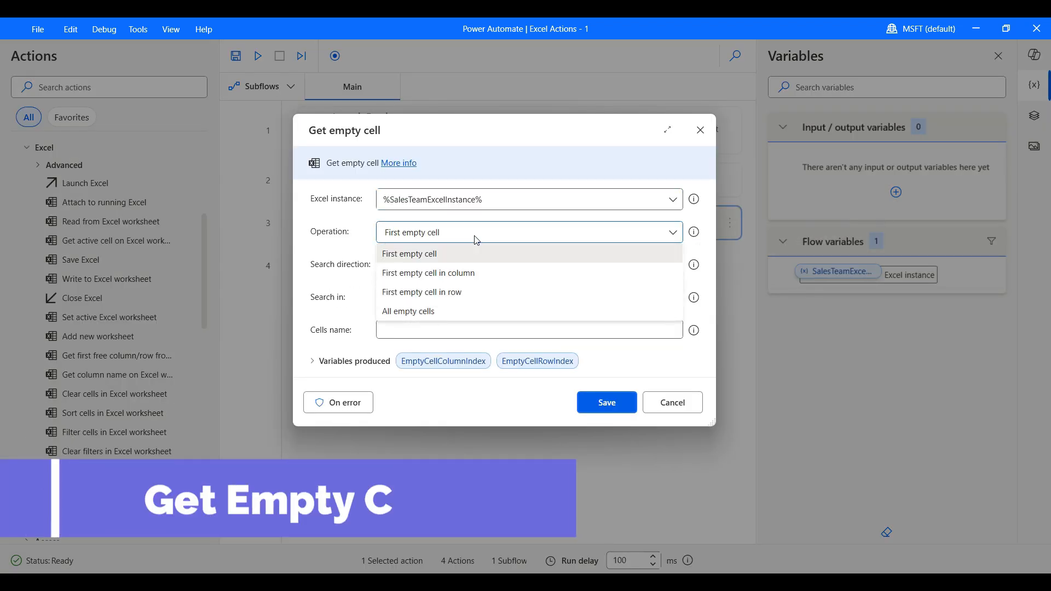
click(421, 274)
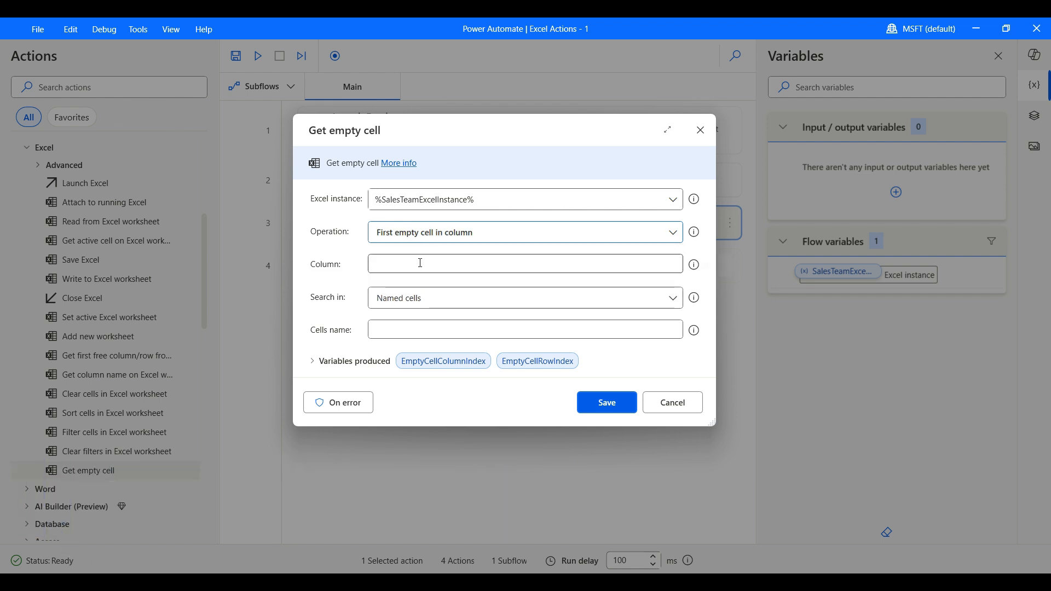
- Try the First empty cell in row and All empty cells operations and view the available search areas
click(440, 235)
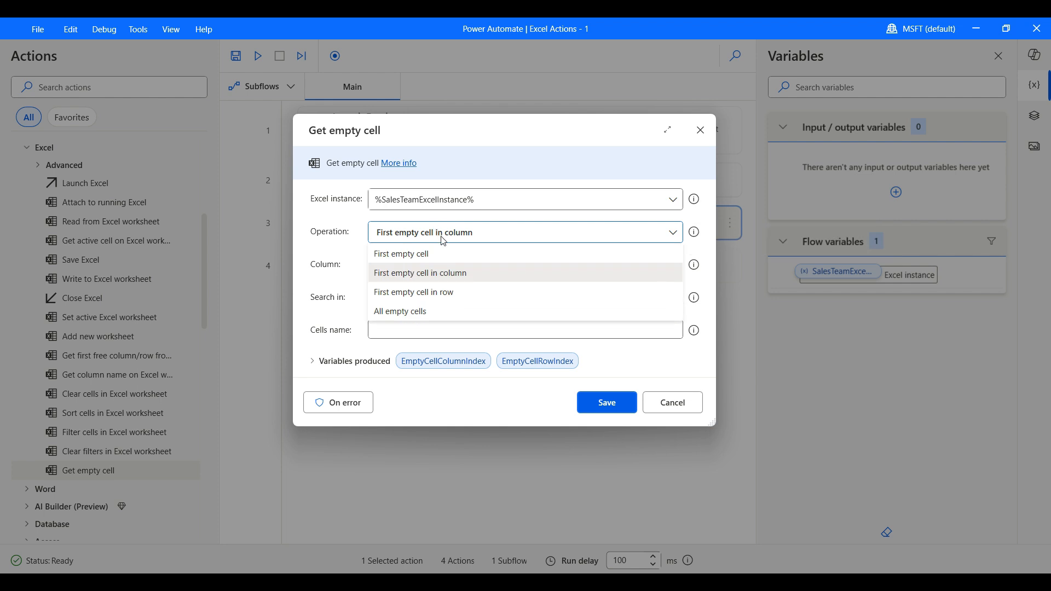
click(444, 295)
click(444, 266)
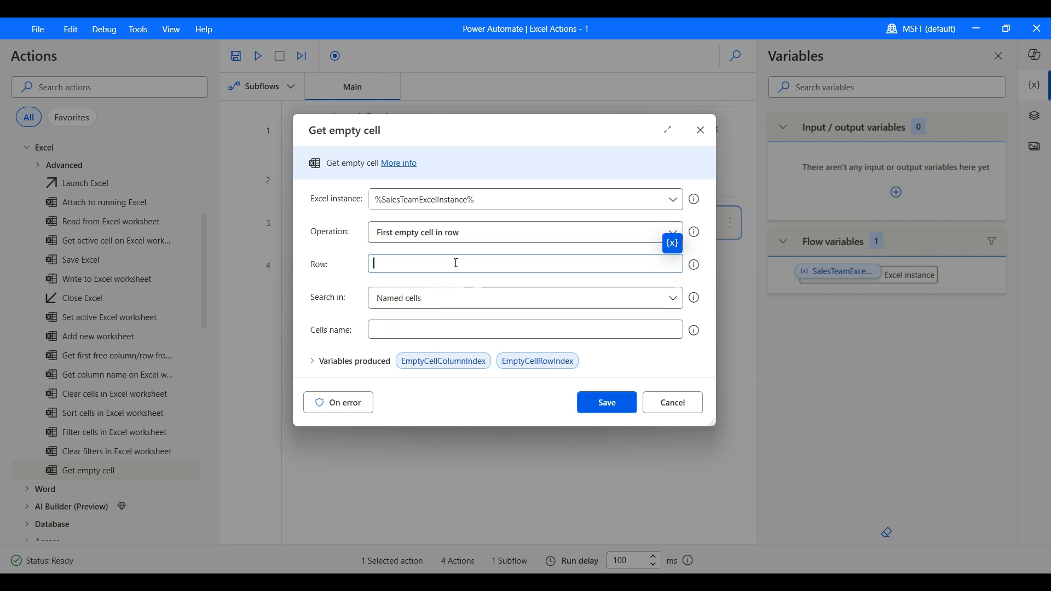
click(673, 235)
click(423, 310)
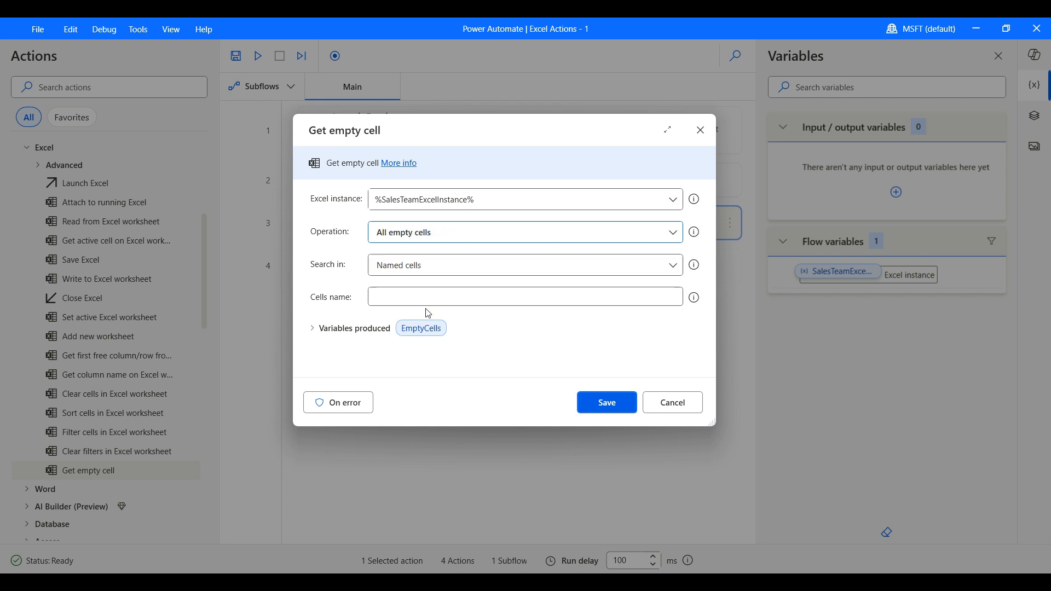
click(379, 271)
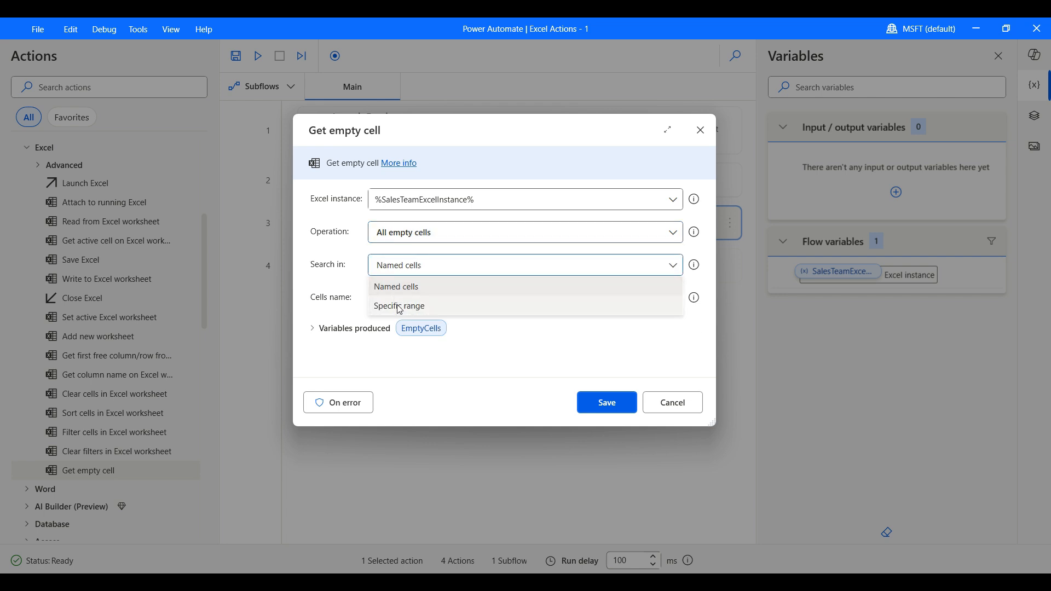
click(348, 263)
- Configure Get empty cell with the First empty cell operation, searching By column in a Specific range
click(405, 240)
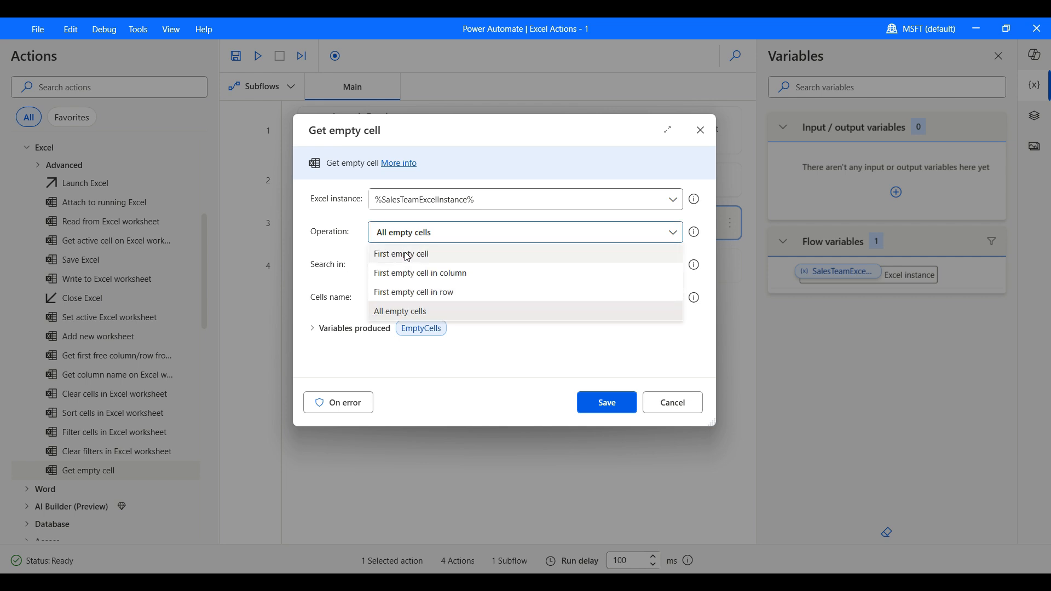
click(418, 255)
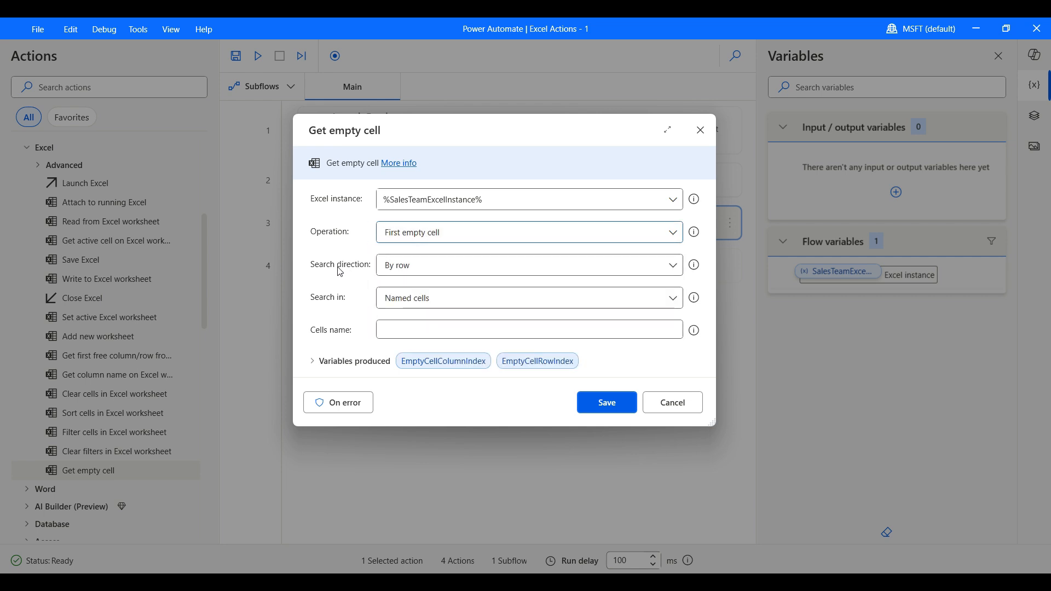
click(408, 269)
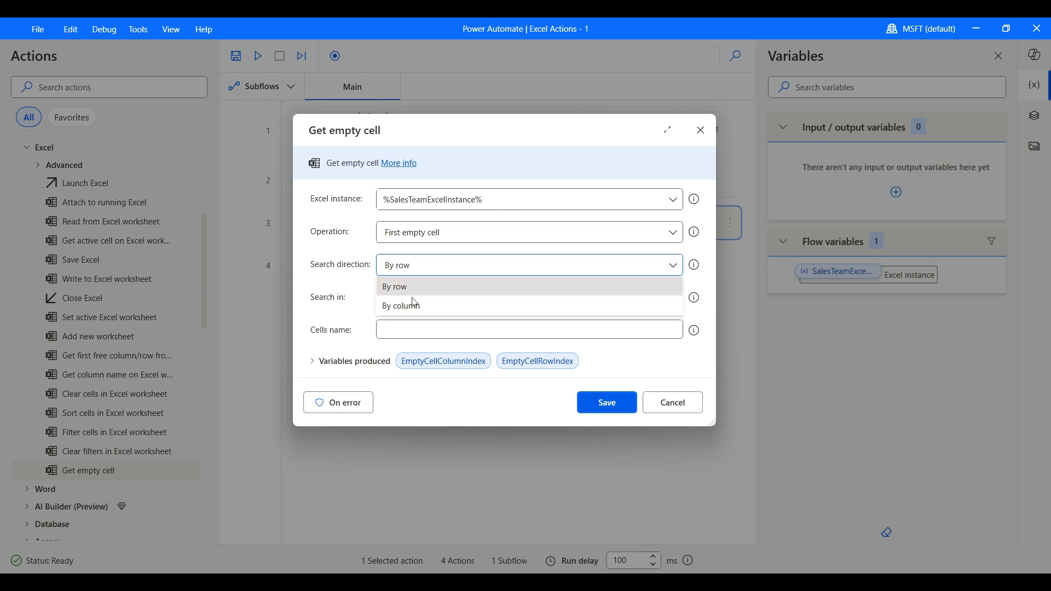
click(385, 301)
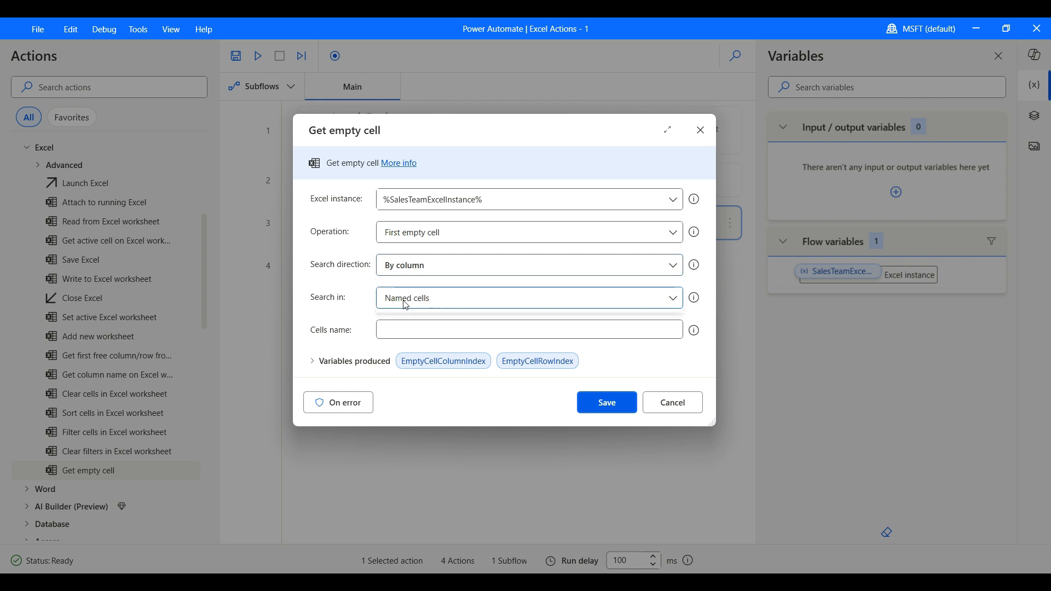
click(403, 301)
click(387, 340)
scroll(359, 313, down, 3)
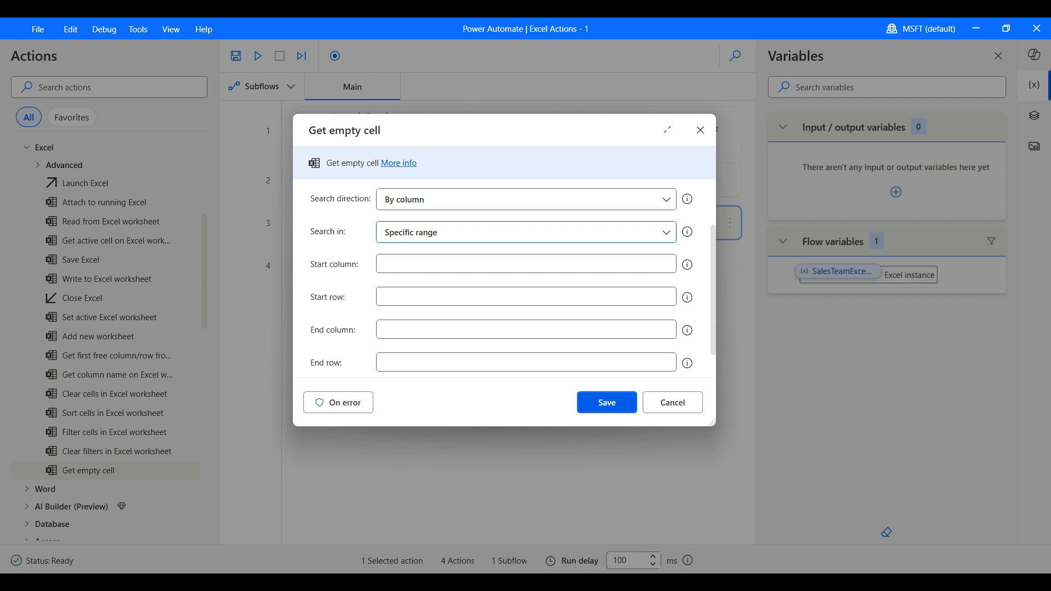
- Switch to Excel, clear State cell E3 on the SalesTeam2 sheet and save the workbook
click(611, 581)
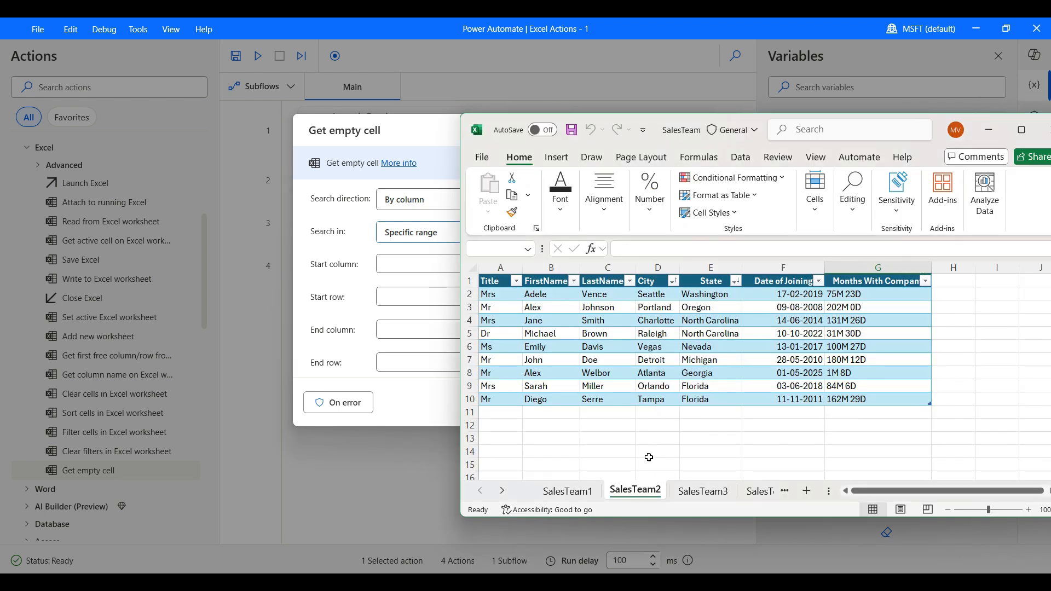
click(630, 425)
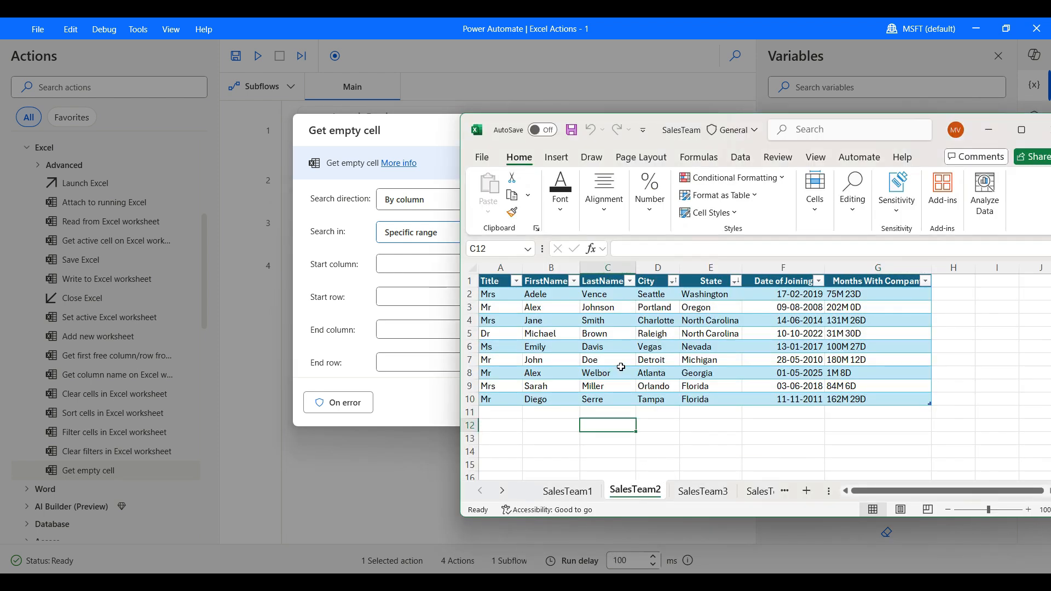
click(703, 310)
key(Delete)
click(572, 130)
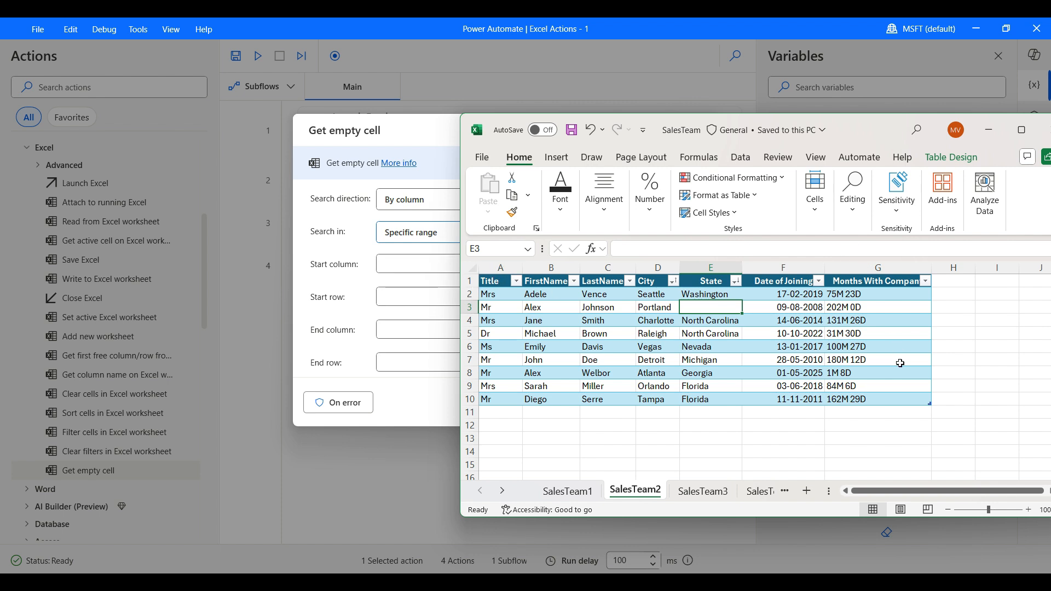
- Set the Get empty cell range from column A, row 1 to column G, row 10 and save the action
click(403, 262)
text(A)
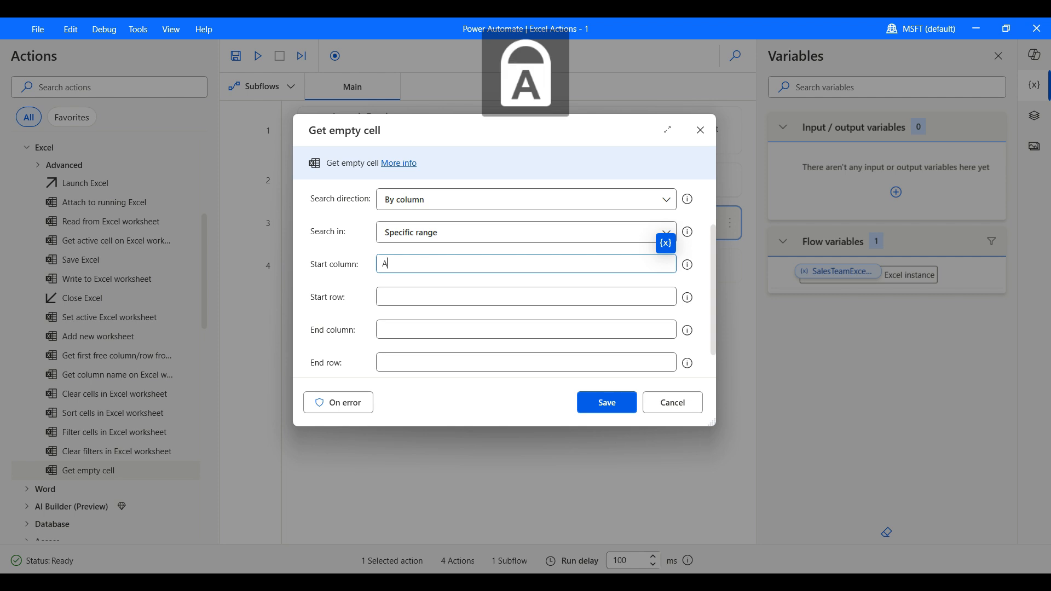
click(399, 300)
text(1)
click(395, 328)
text(G)
click(417, 360)
text(10)
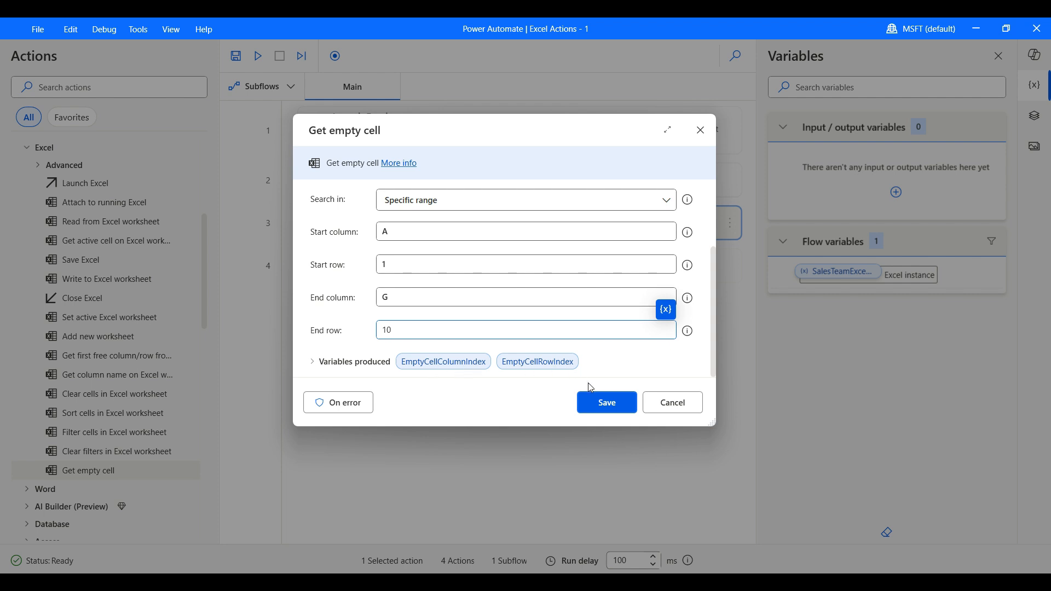
click(606, 402)
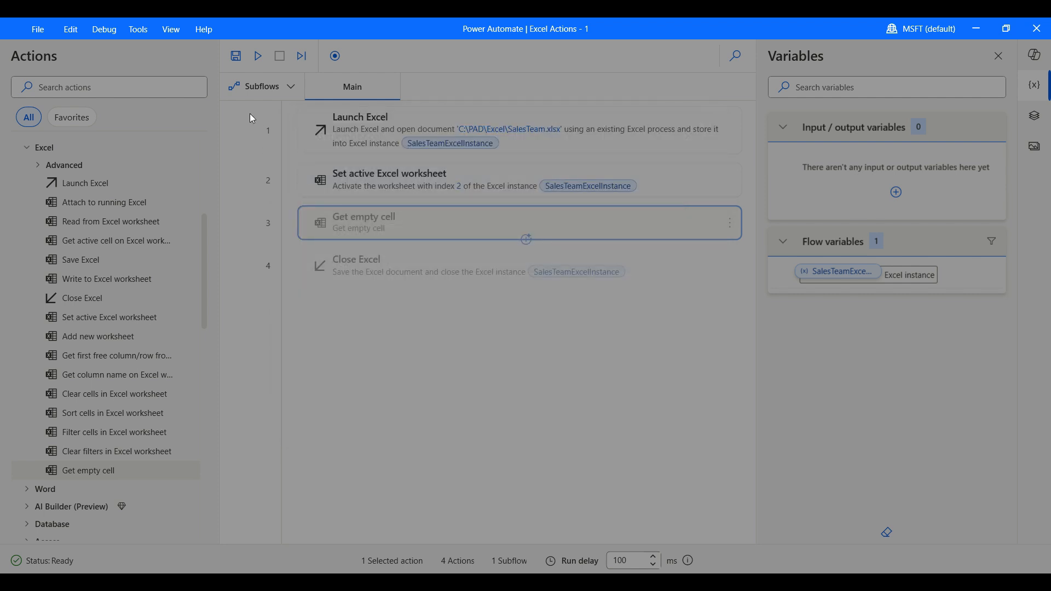
- Run the flow and compare the produced empty-cell column and row indexes with the blank State cell in Excel
click(258, 65)
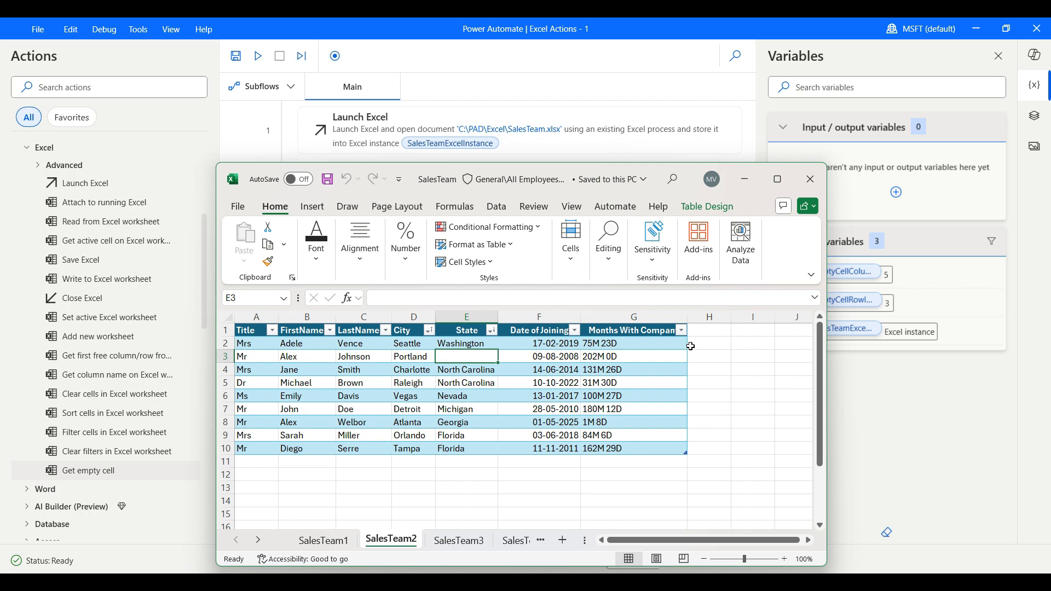
click(744, 180)
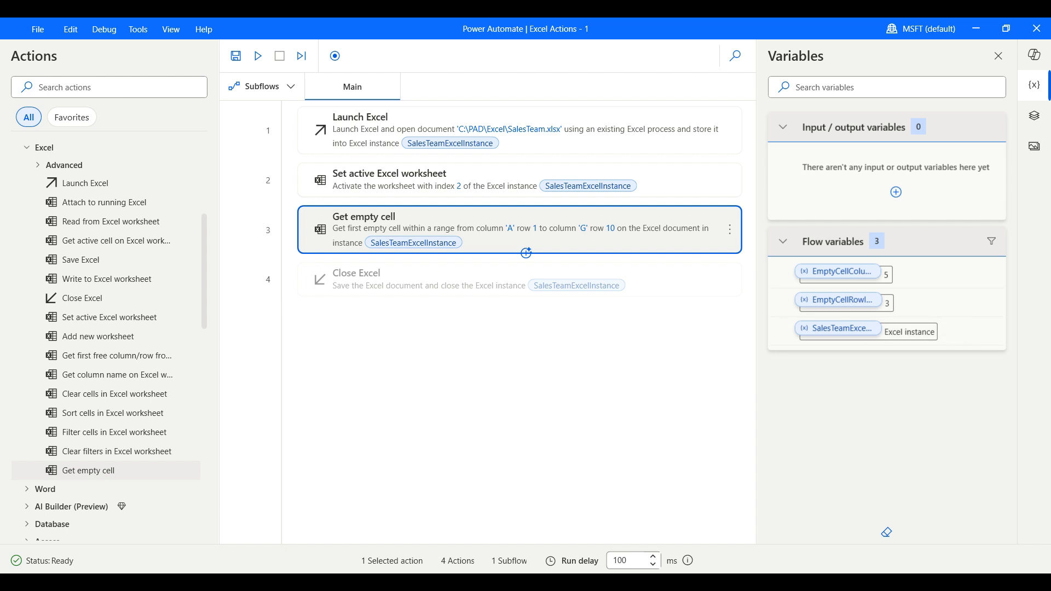
click(753, 582)
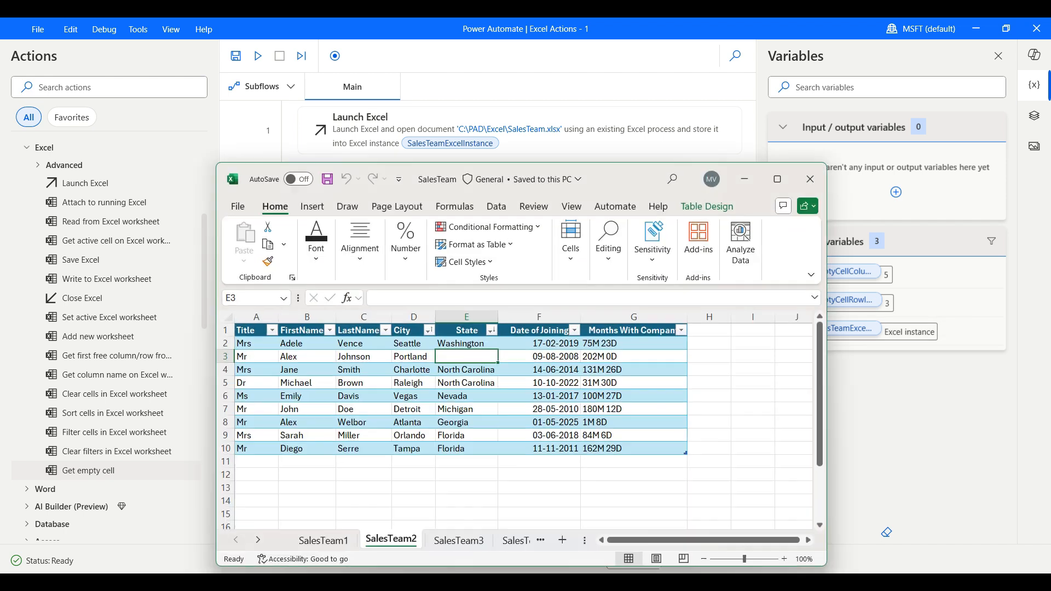
click(466, 330)
click(469, 343)
click(474, 358)
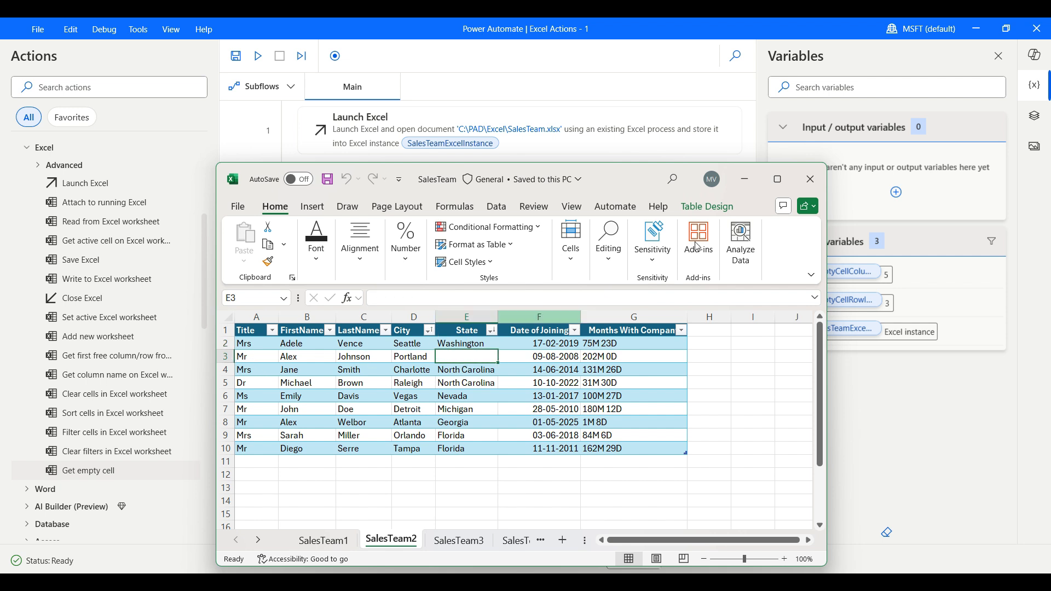
click(748, 185)
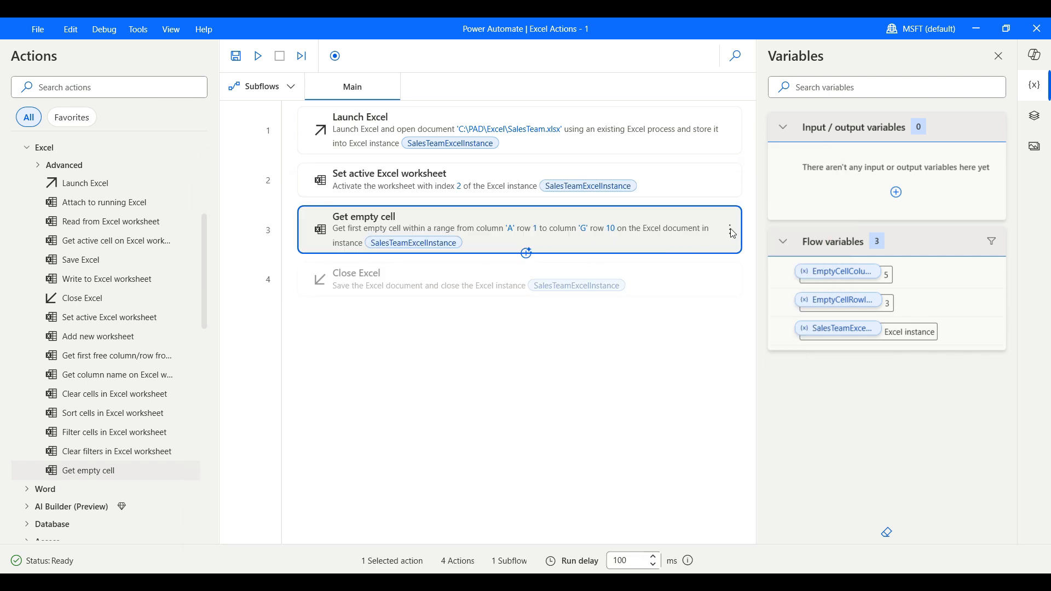
- Edit the Get empty cell action and change its operation to First empty cell in column
click(733, 230)
click(751, 229)
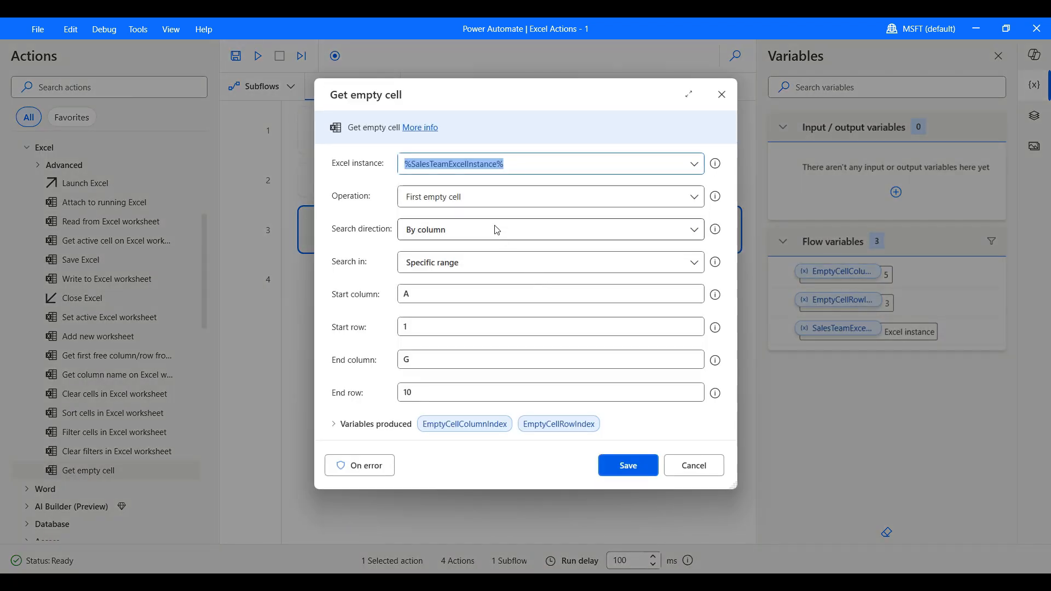
click(476, 198)
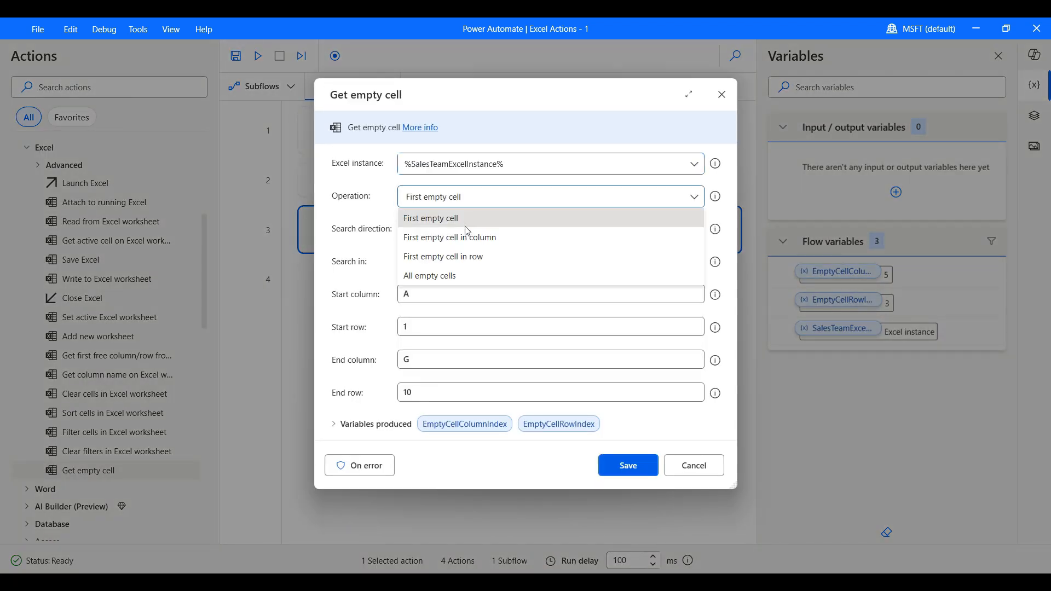
click(467, 238)
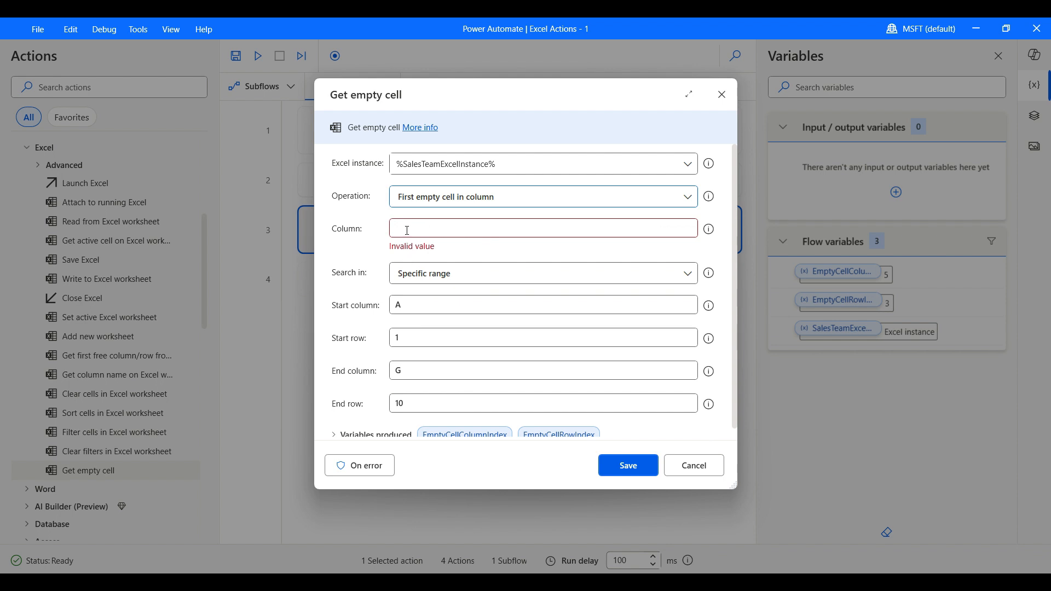
click(407, 230)
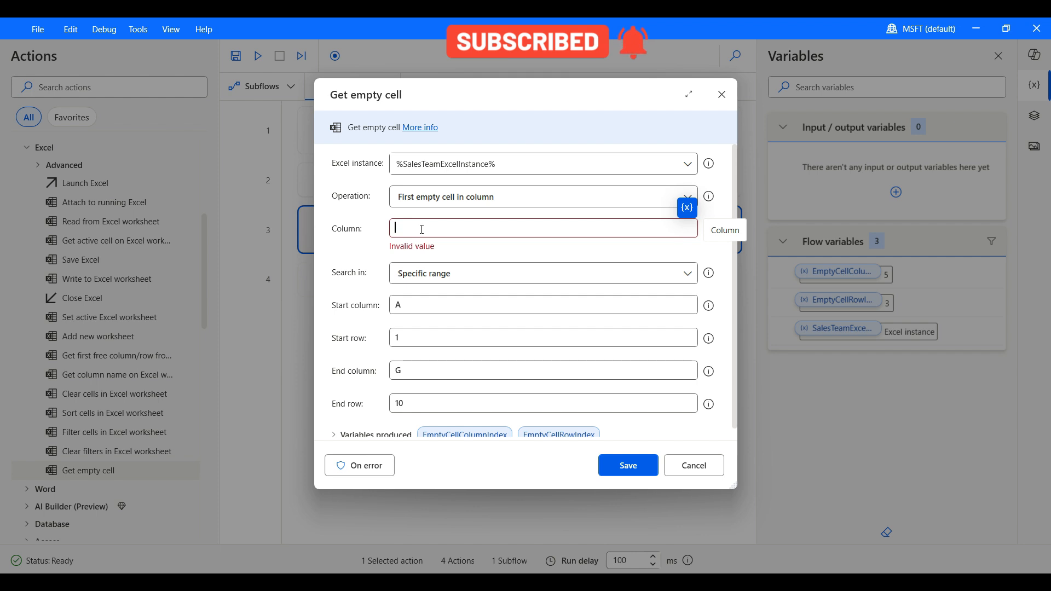
- Switch to Excel, clear City cell D10 on the SalesTeam2 sheet and return to Power Automate
click(662, 583)
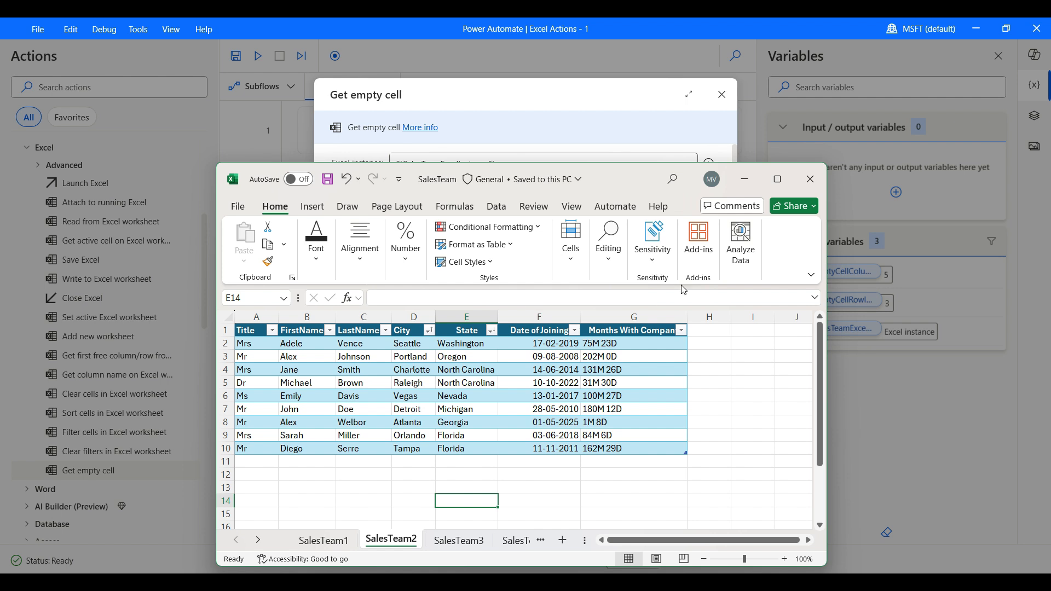
click(414, 448)
key(Delete)
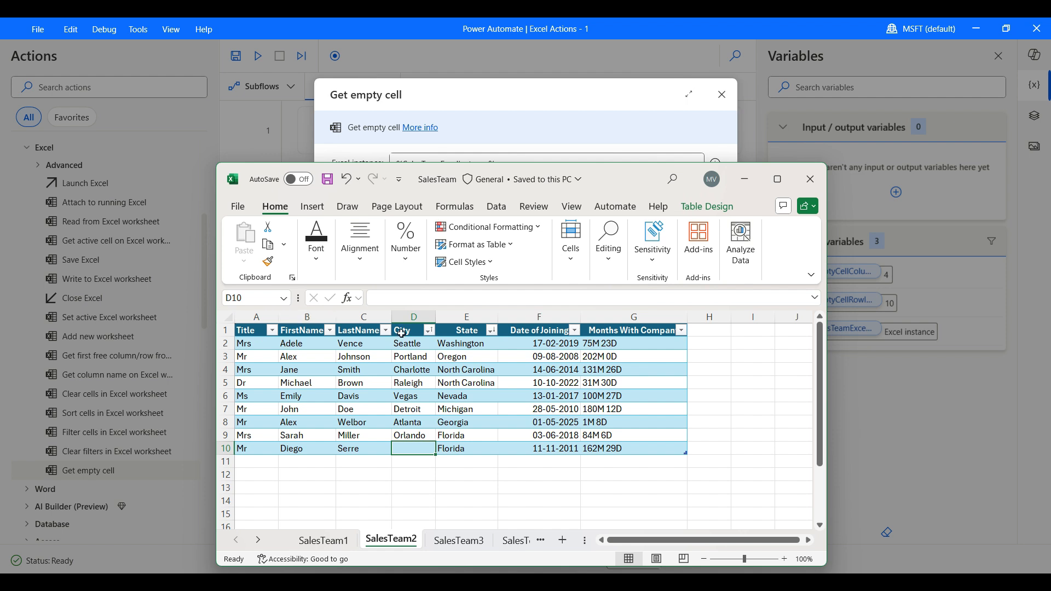
click(744, 179)
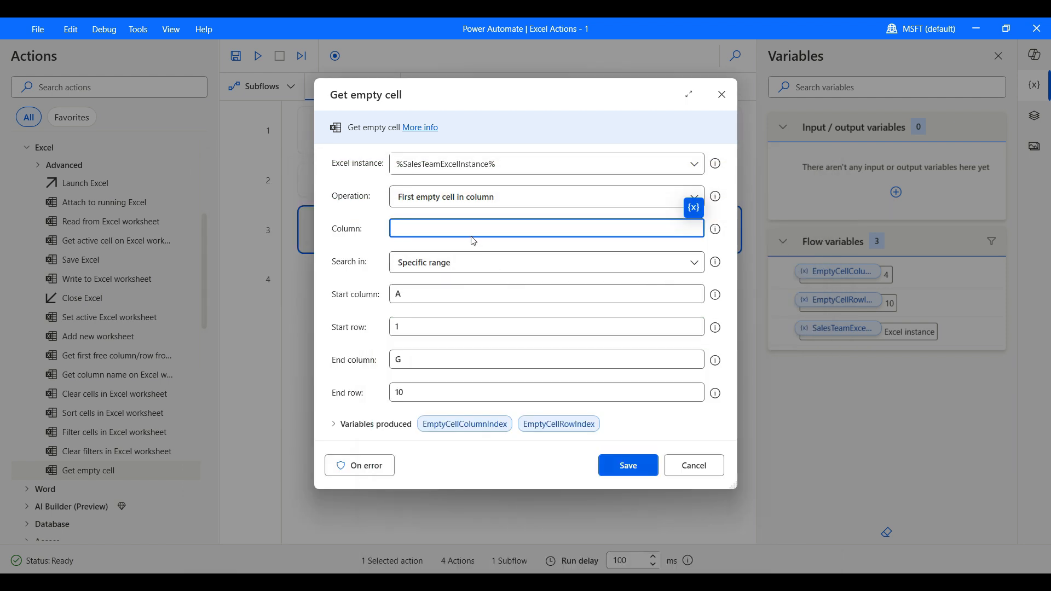
- Set the column for Get empty cell to 4, save the action and run the flow
click(648, 474)
click(258, 56)
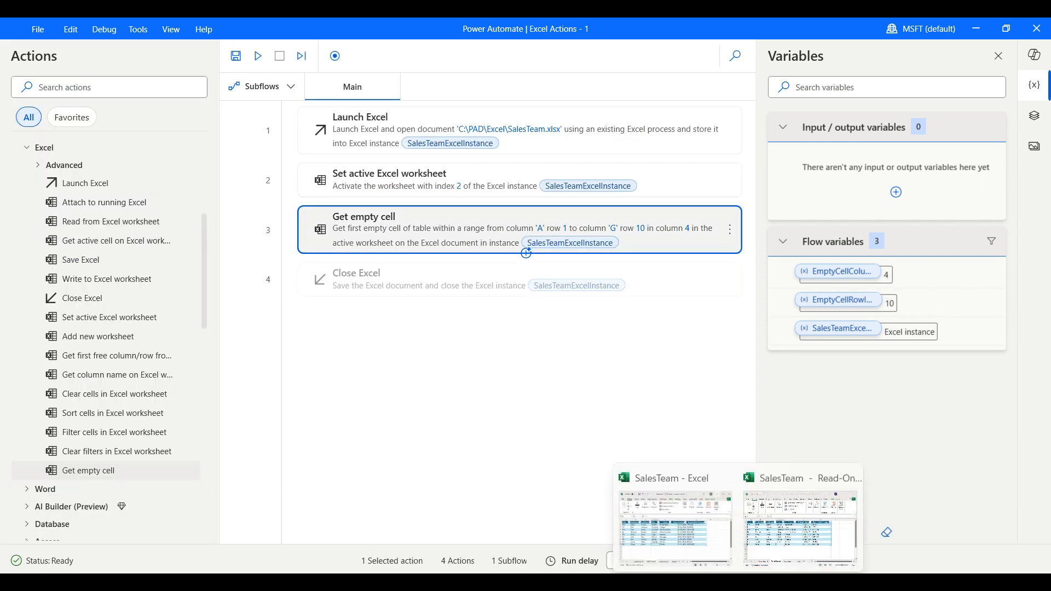
- Switch to Excel, fill City cell D10 with Tempa and return to Power Automate
click(776, 541)
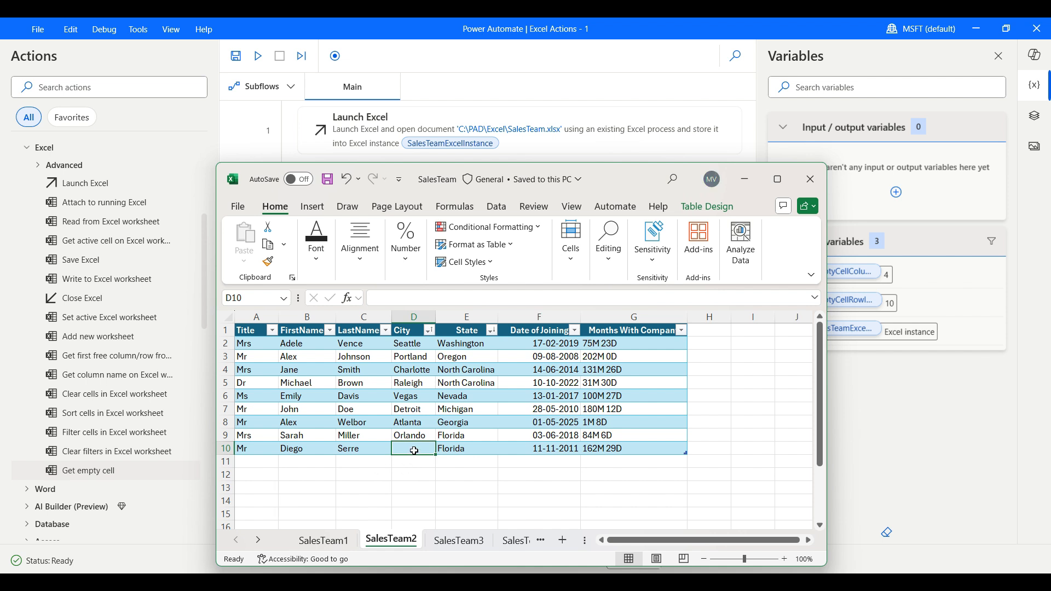
text(Tempa)
key(Return)
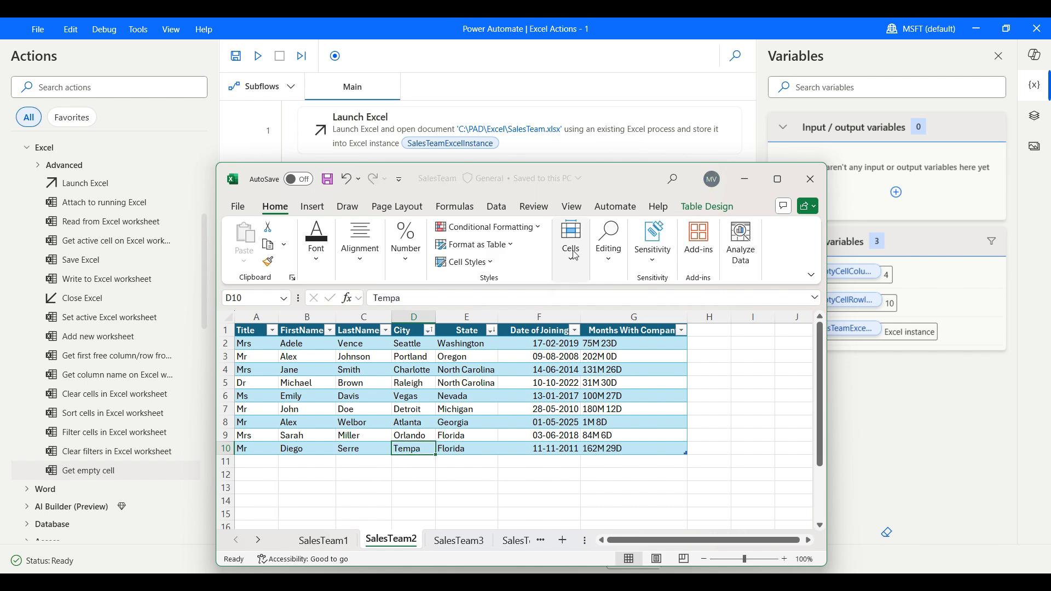
click(744, 179)
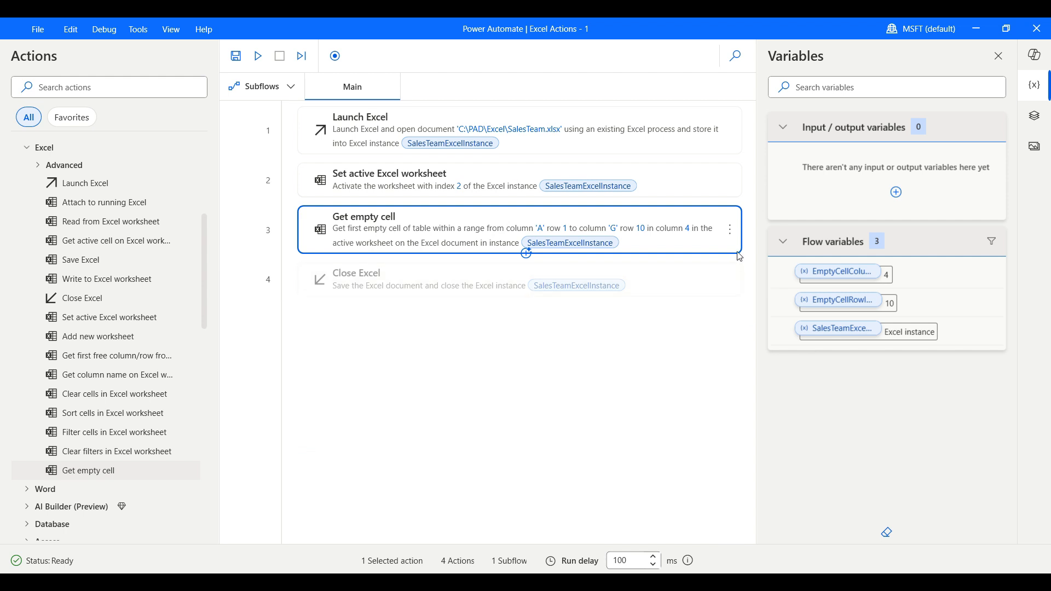
- Edit the Get empty cell action and change its operation to First empty cell in row
click(730, 231)
click(756, 225)
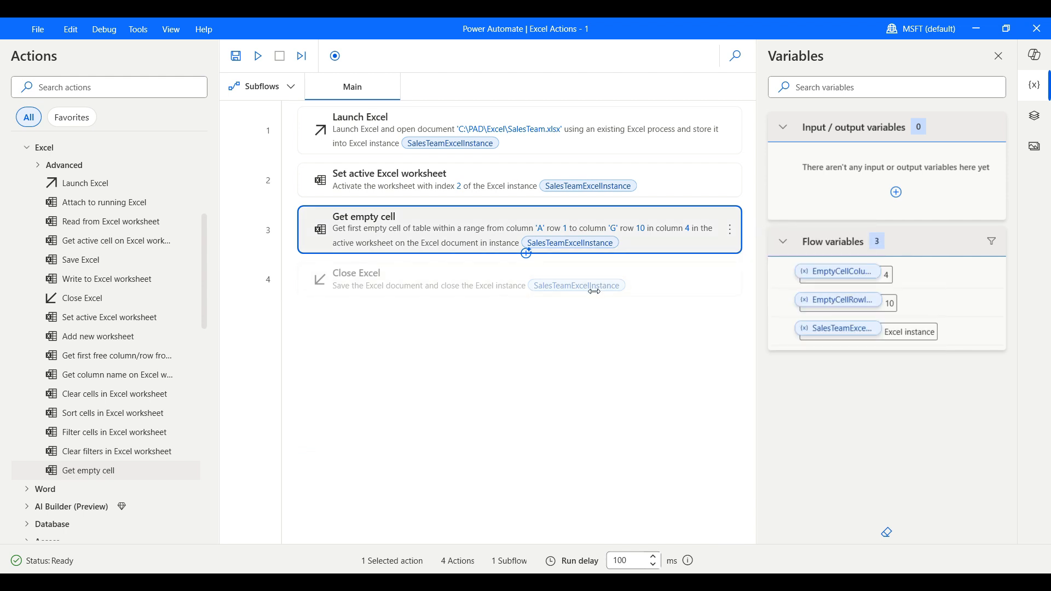
click(480, 204)
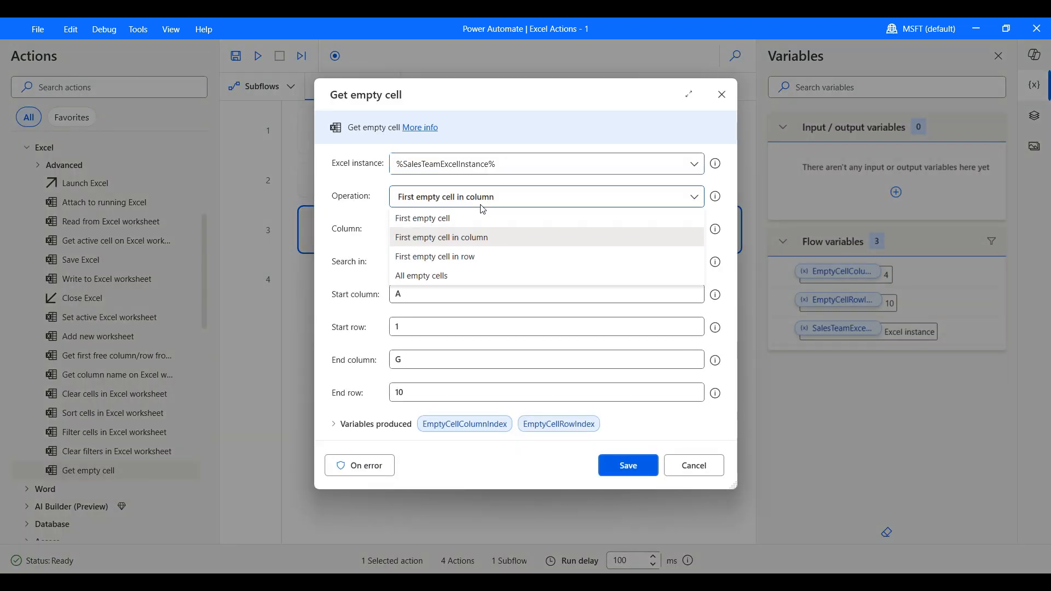
click(463, 262)
- Switch to Excel, clear Date of Joining cell F3 on the SalesTeam2 sheet and return to Power Automate
click(734, 581)
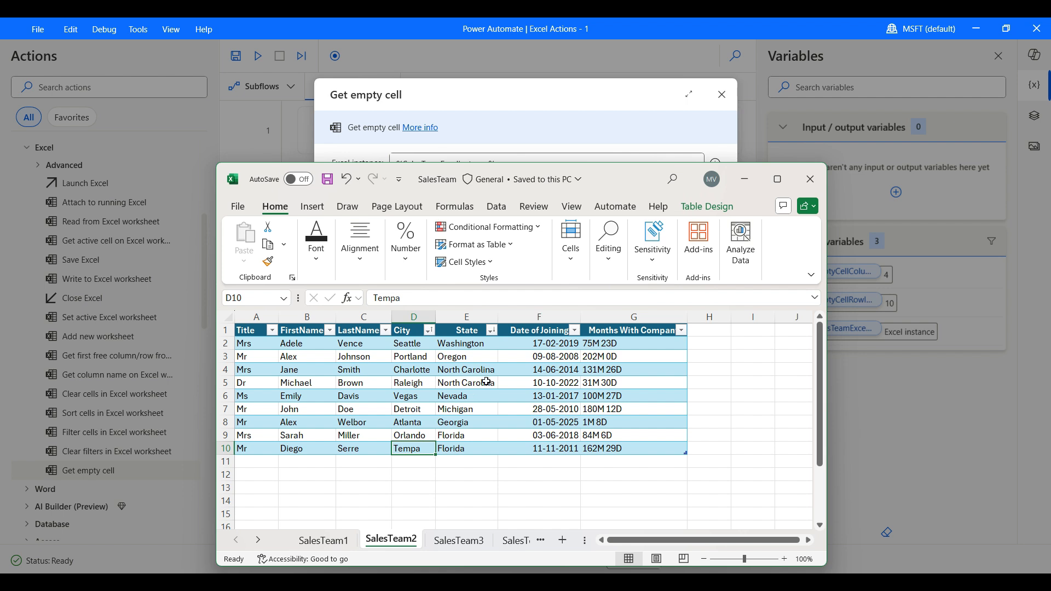
click(524, 347)
click(524, 358)
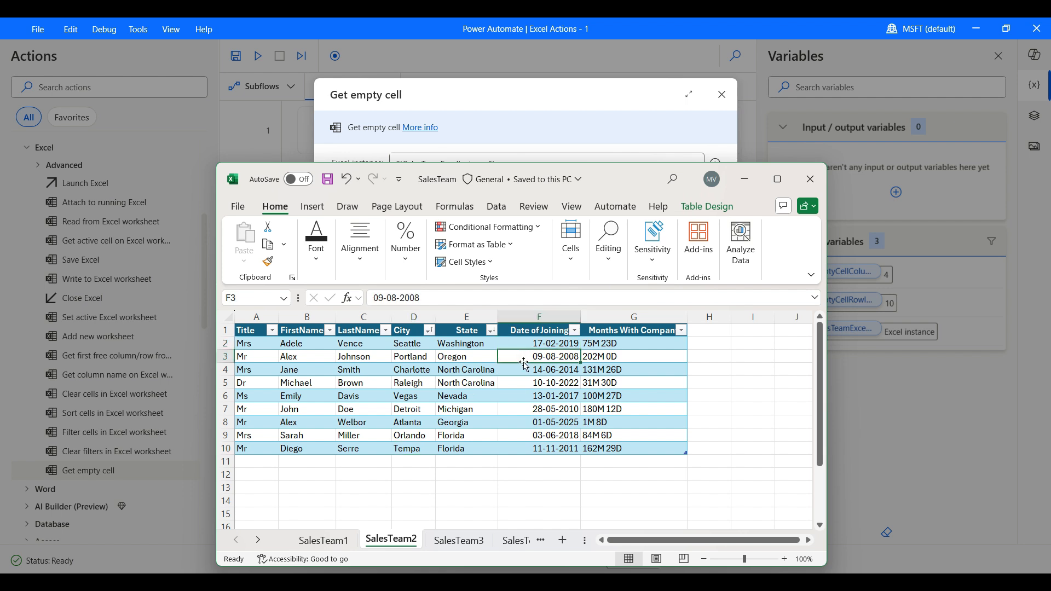
key(Delete)
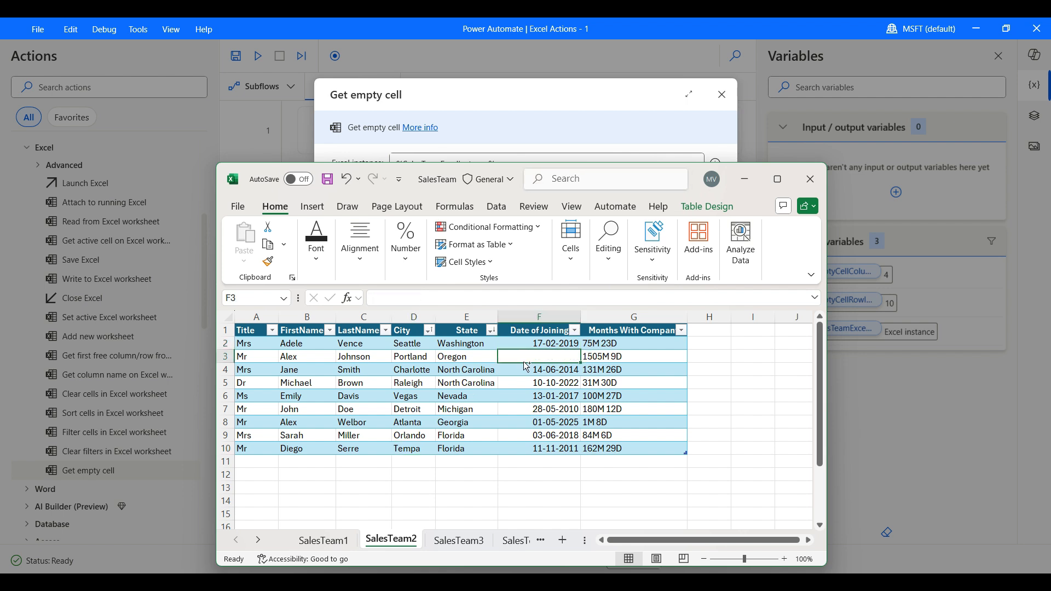
click(745, 179)
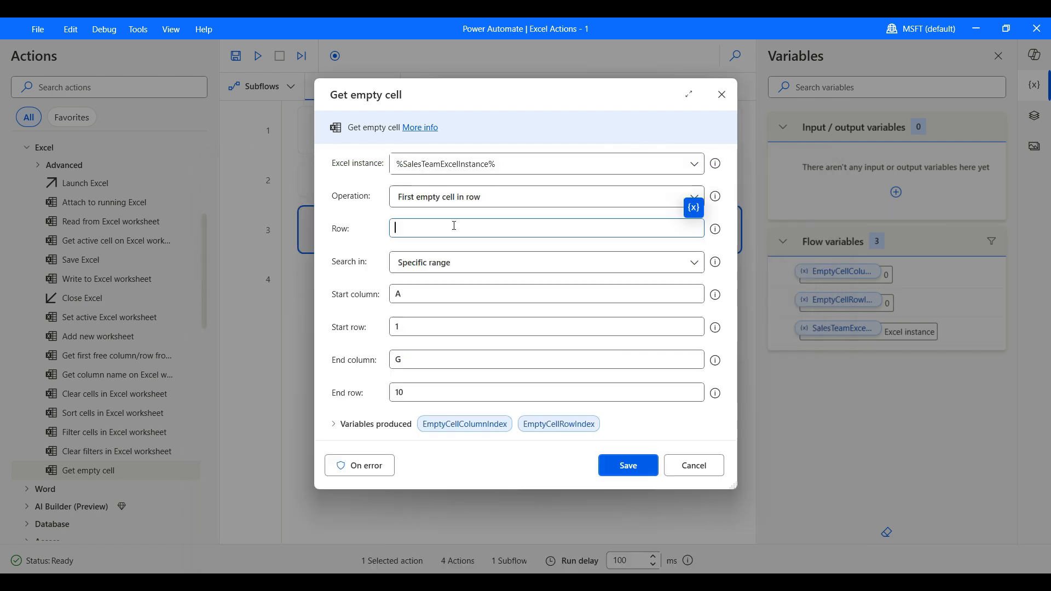
- Set the row for Get empty cell to 3, save the action and run the flow
click(628, 465)
click(258, 55)
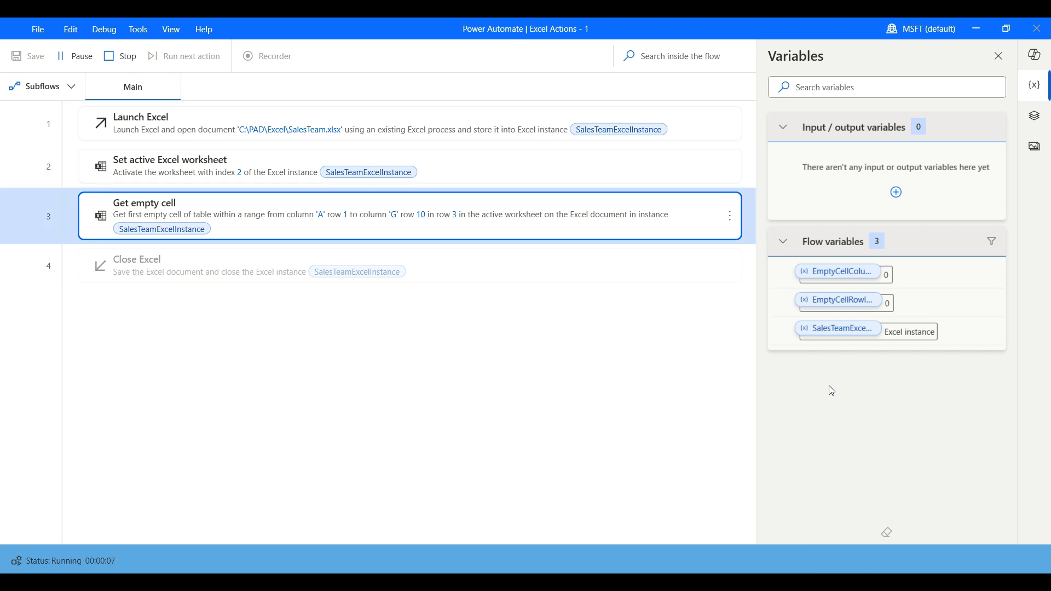
- Switch to Excel and compare the produced column and row indexes with the blank Date of Joining cell F3
mouse_move(751, 582)
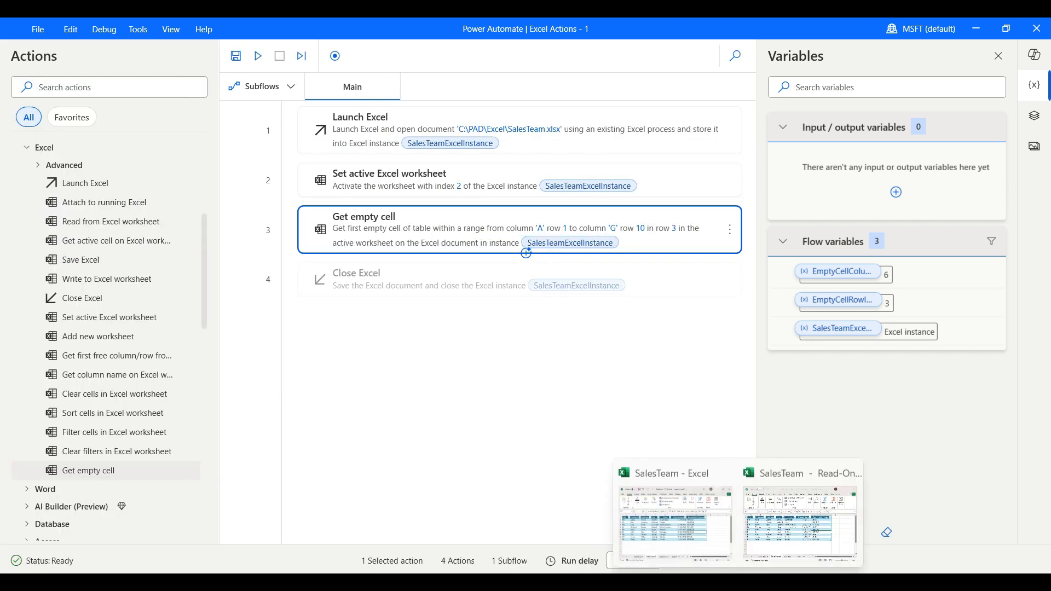
click(802, 514)
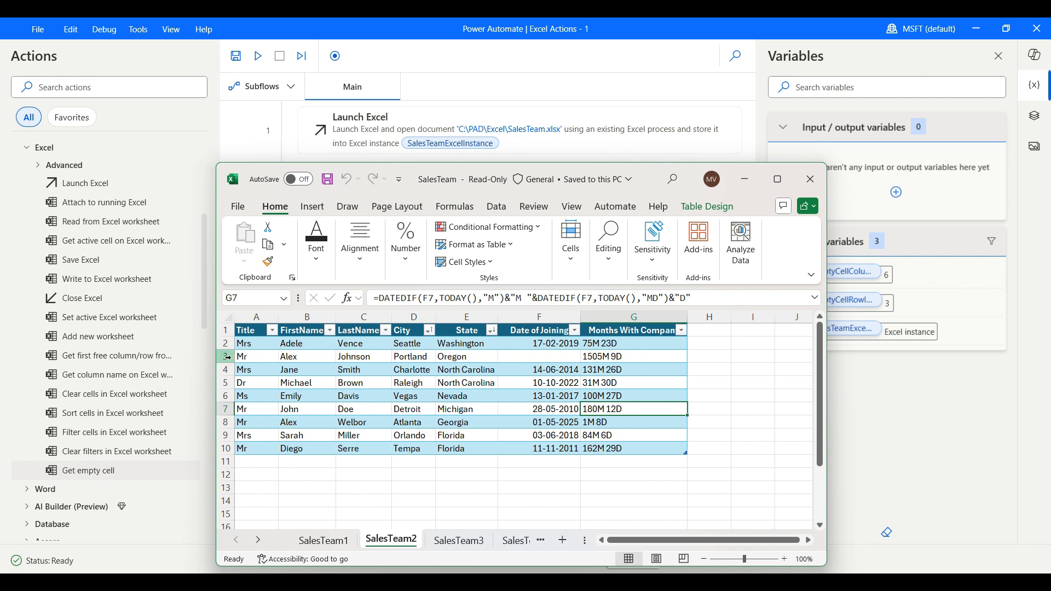
click(571, 353)
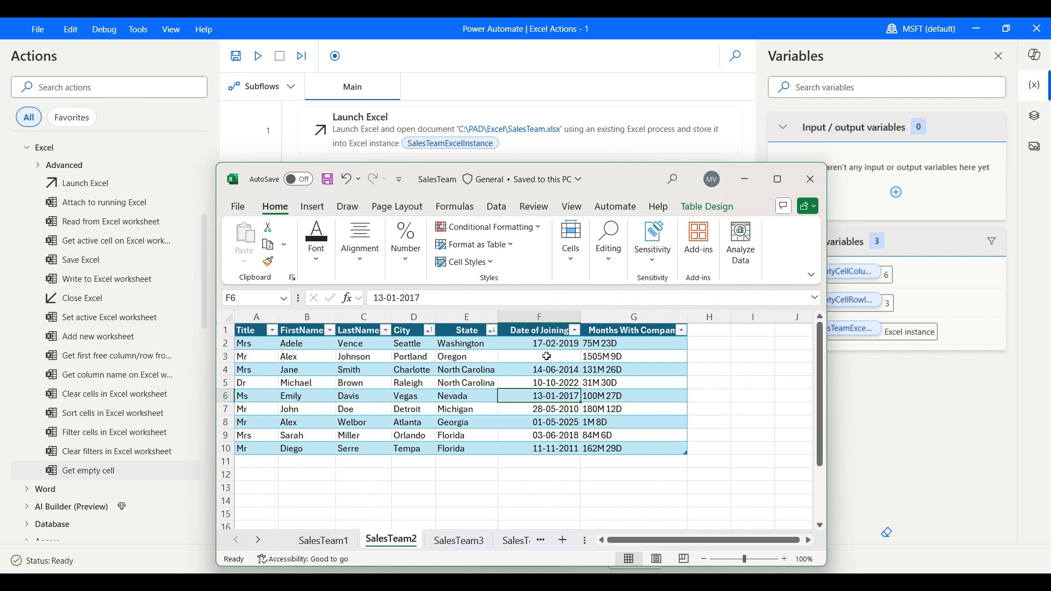
click(547, 356)
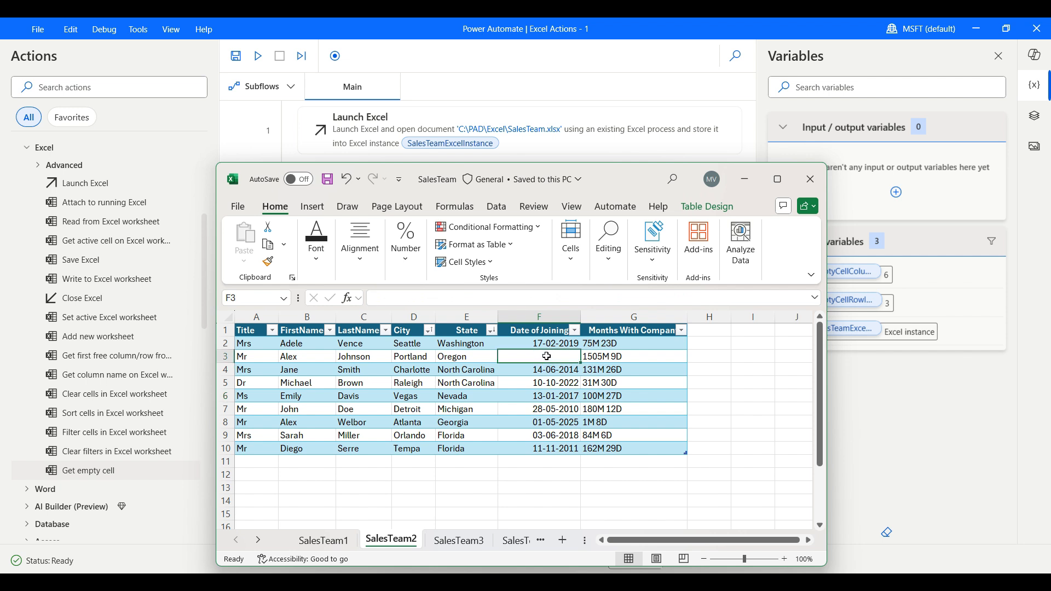
- Clear State cell E5, City cell D7 and Title cell A4 on the SalesTeam2 sheet, then return to Power Automate
click(468, 384)
key(Delete)
click(414, 410)
key(Delete)
click(263, 373)
key(Delete)
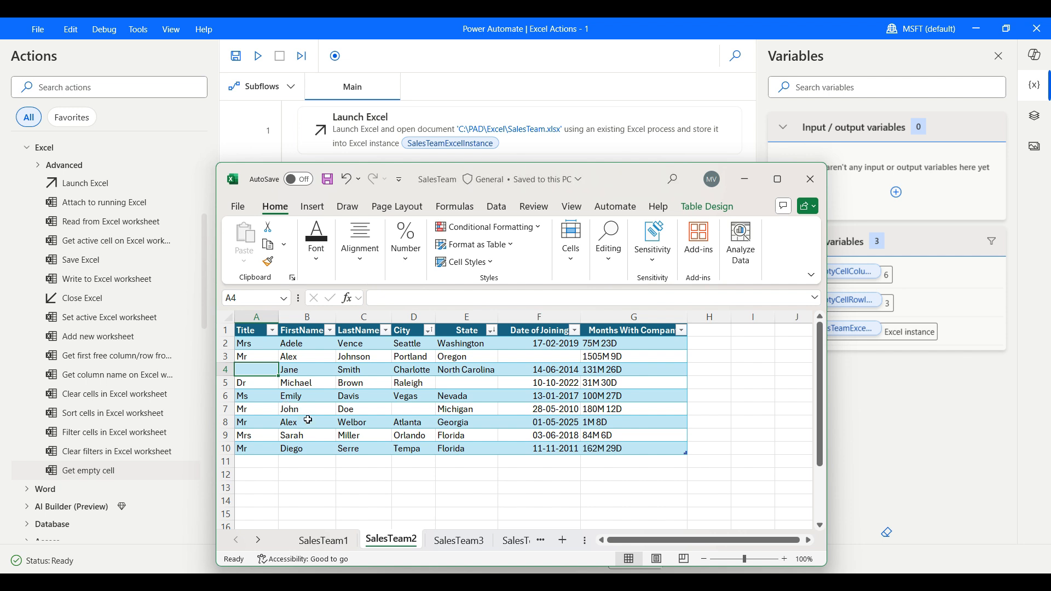
click(737, 178)
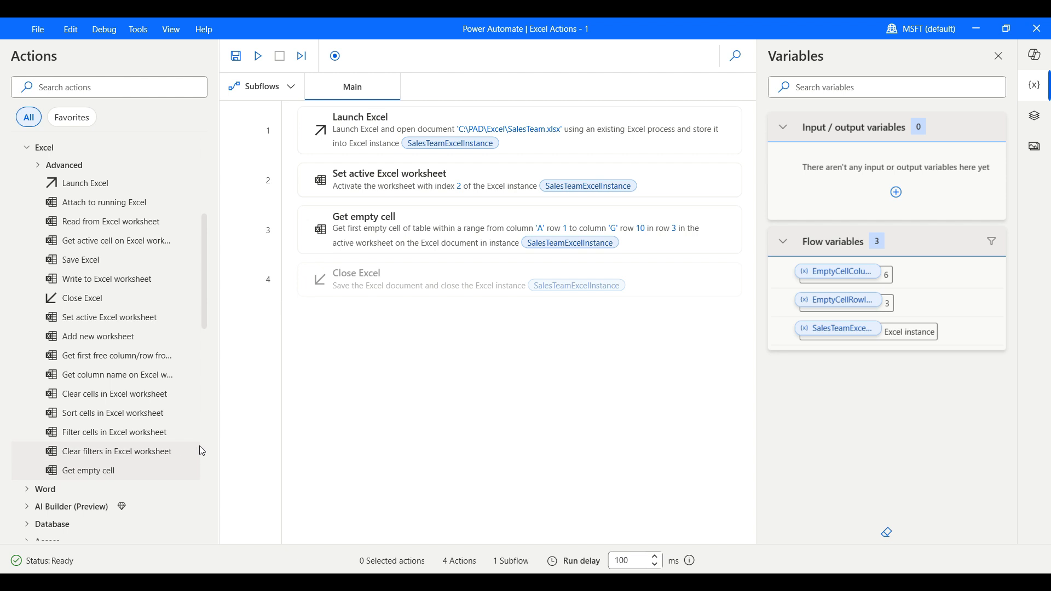
- Edit the Get empty cell action and change its operation to All empty cells, keeping the specific range
right_click(738, 217)
click(746, 225)
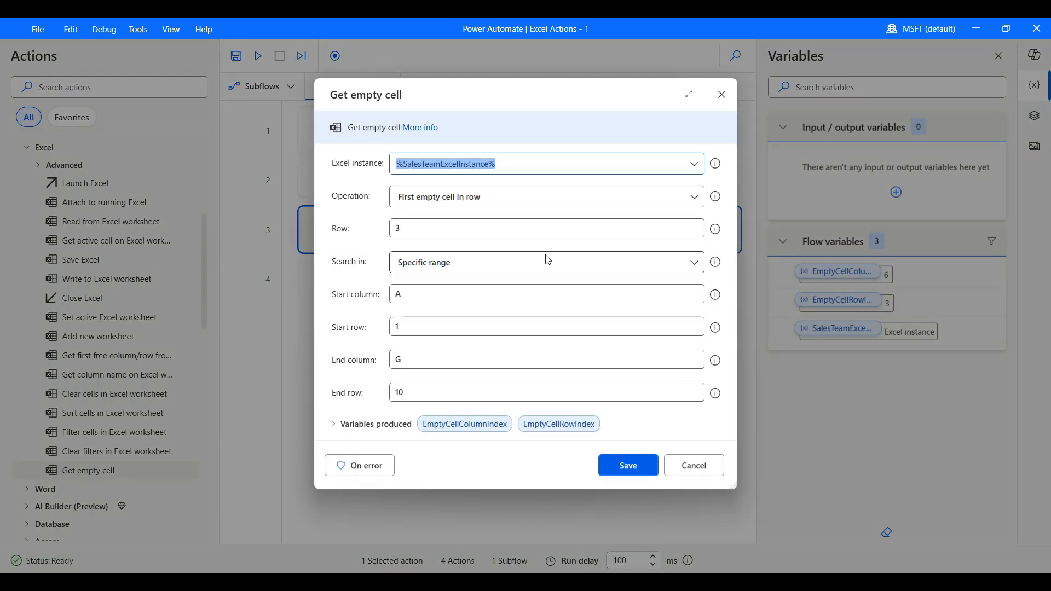
click(527, 201)
click(496, 255)
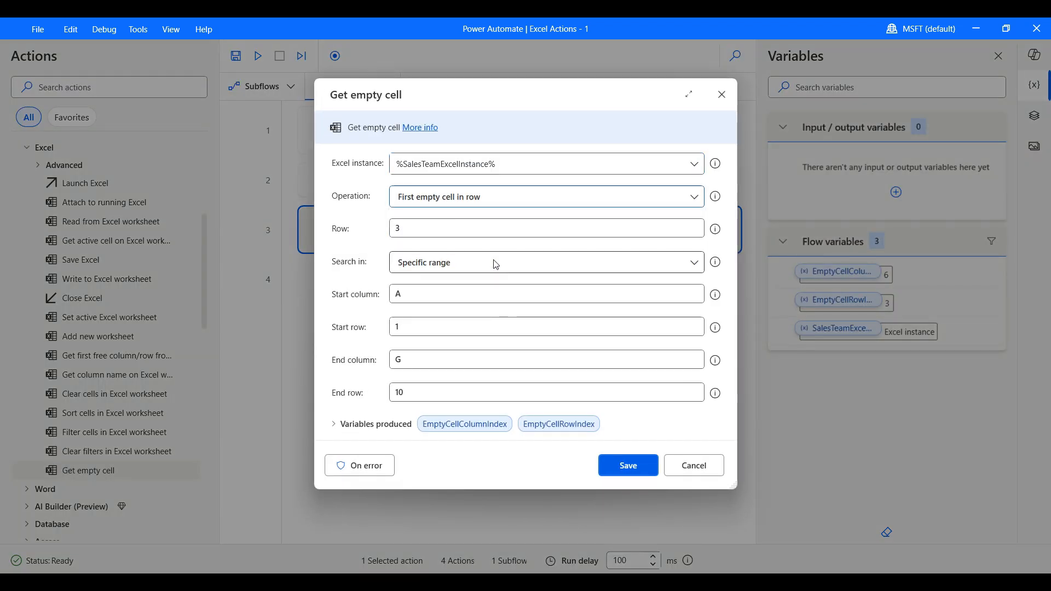
click(490, 205)
click(483, 276)
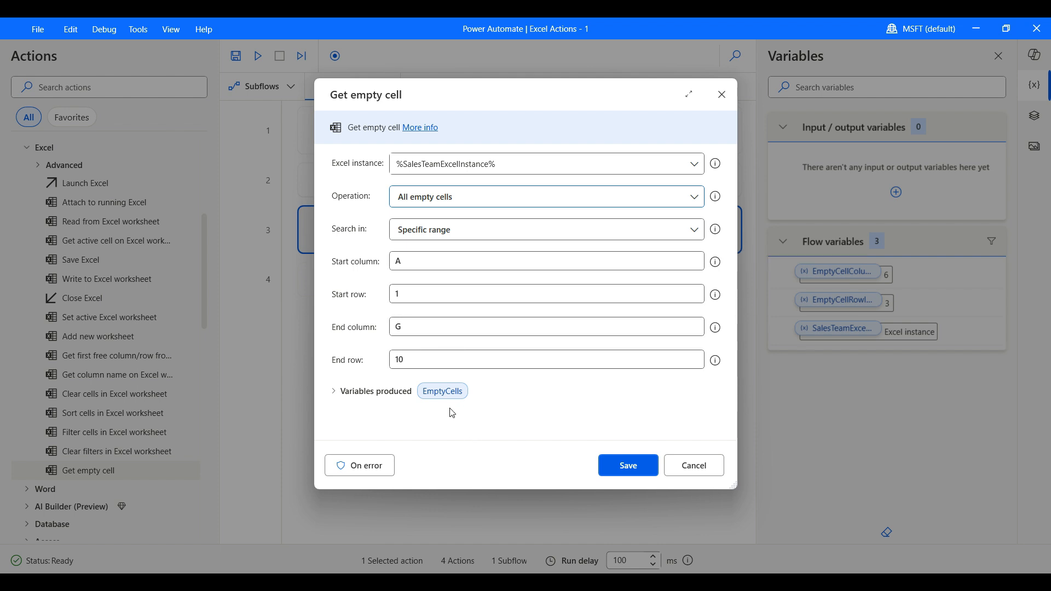
- Save the Get empty cell action, run the flow and inspect the EmptyCells datatable's column and row indexes
click(627, 470)
click(266, 63)
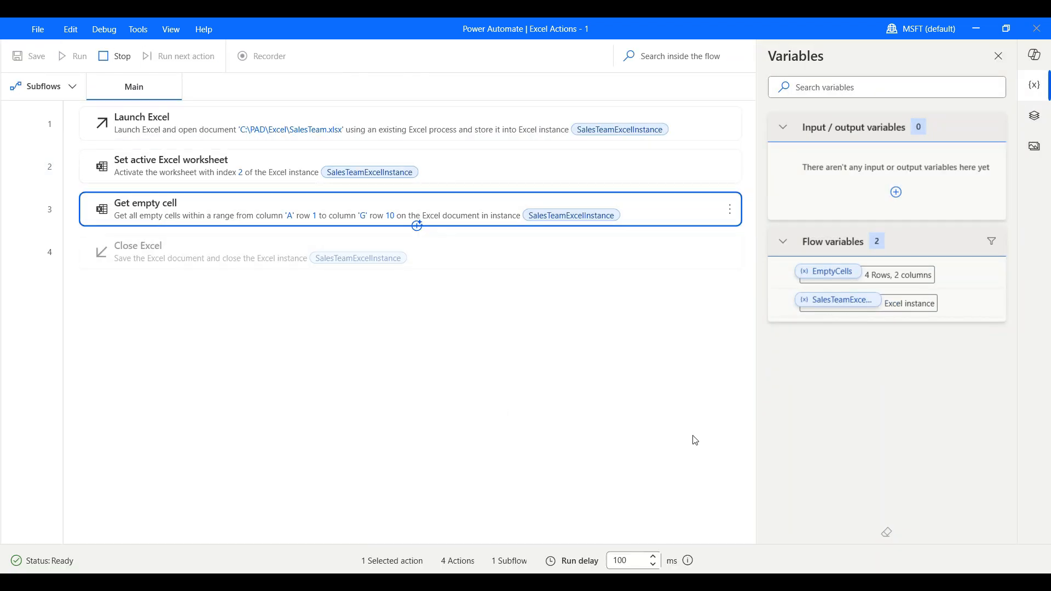
double_click(820, 278)
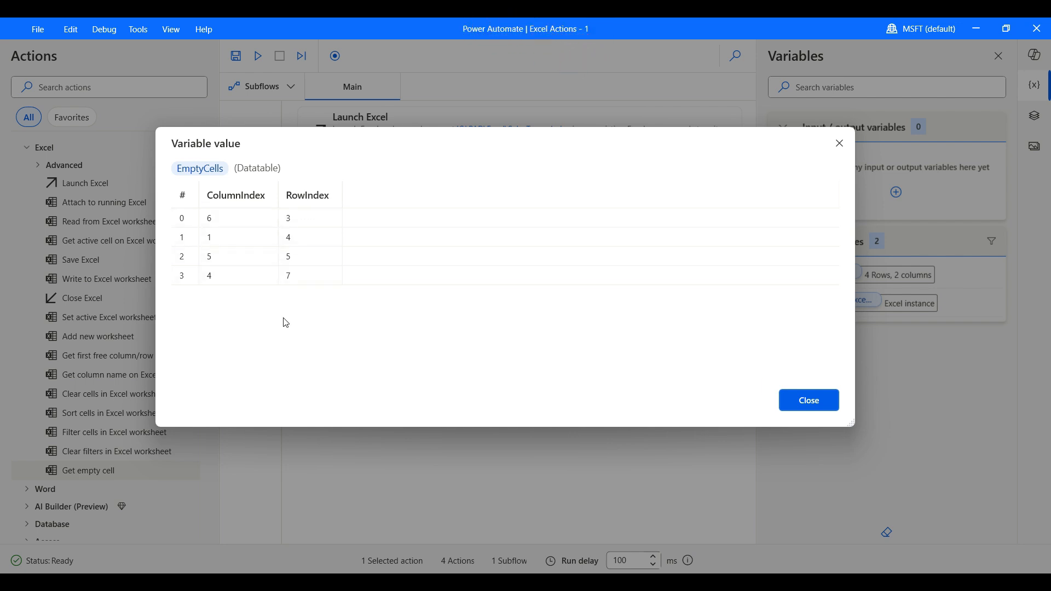
click(805, 401)
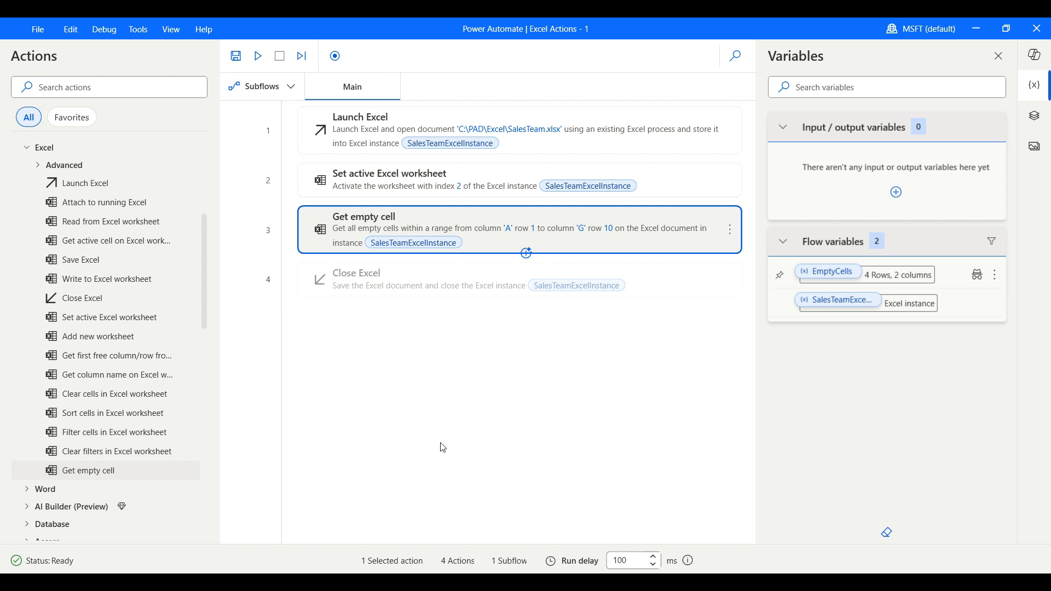